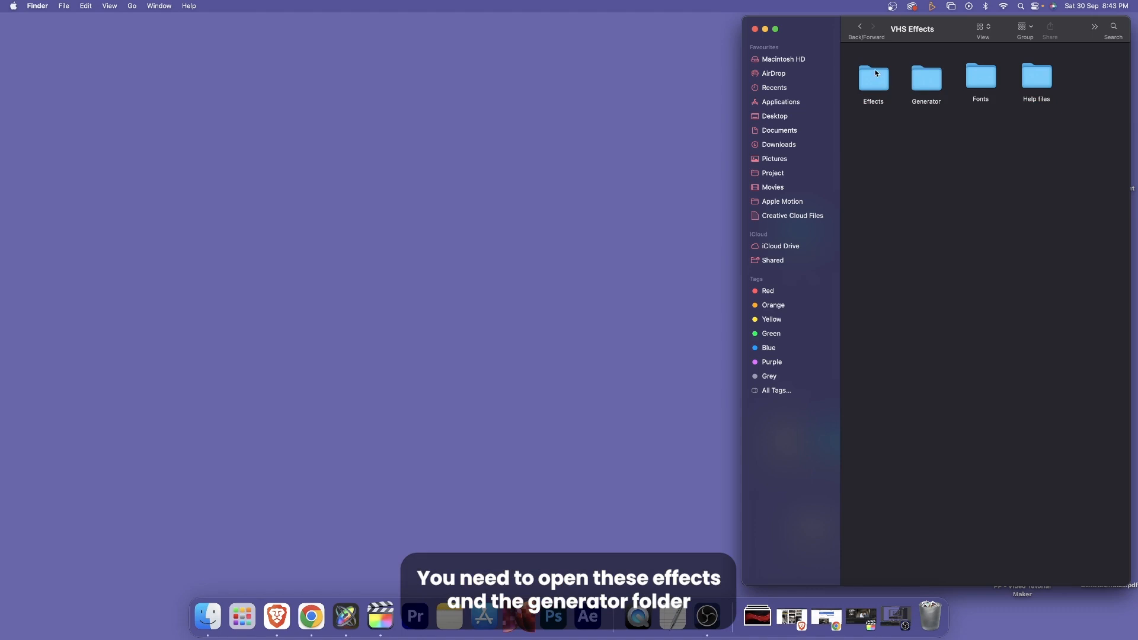
- Look inside the downloaded pack's Generator and Effects folders, returning to the main VHS Effects folder
left_click(876, 73)
left_click(929, 77)
double_click(919, 81)
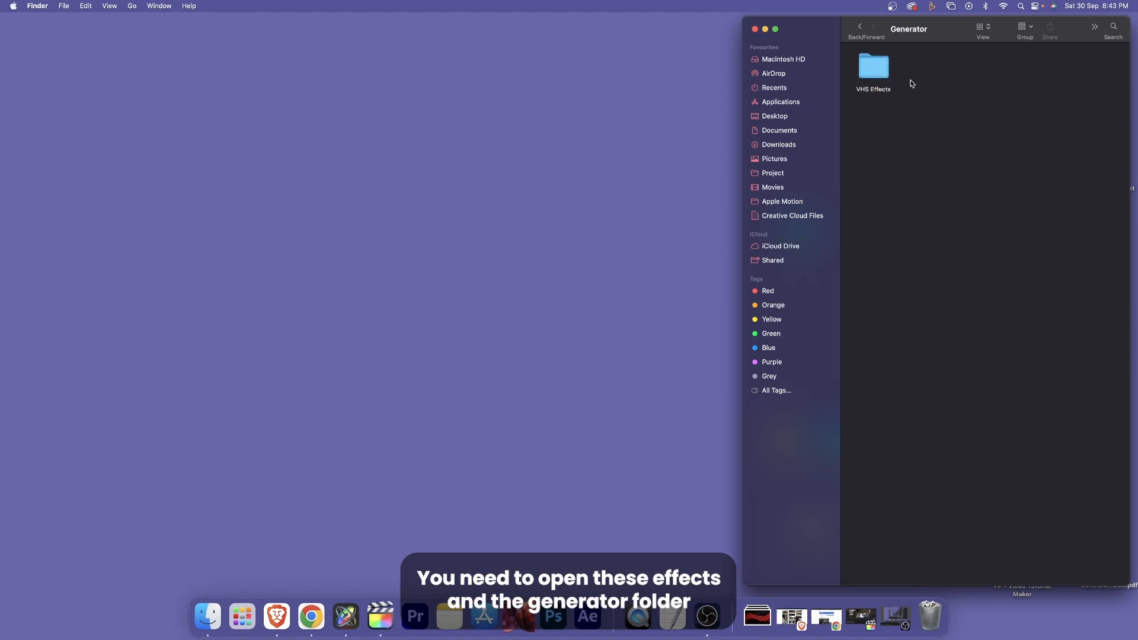
left_click(860, 27)
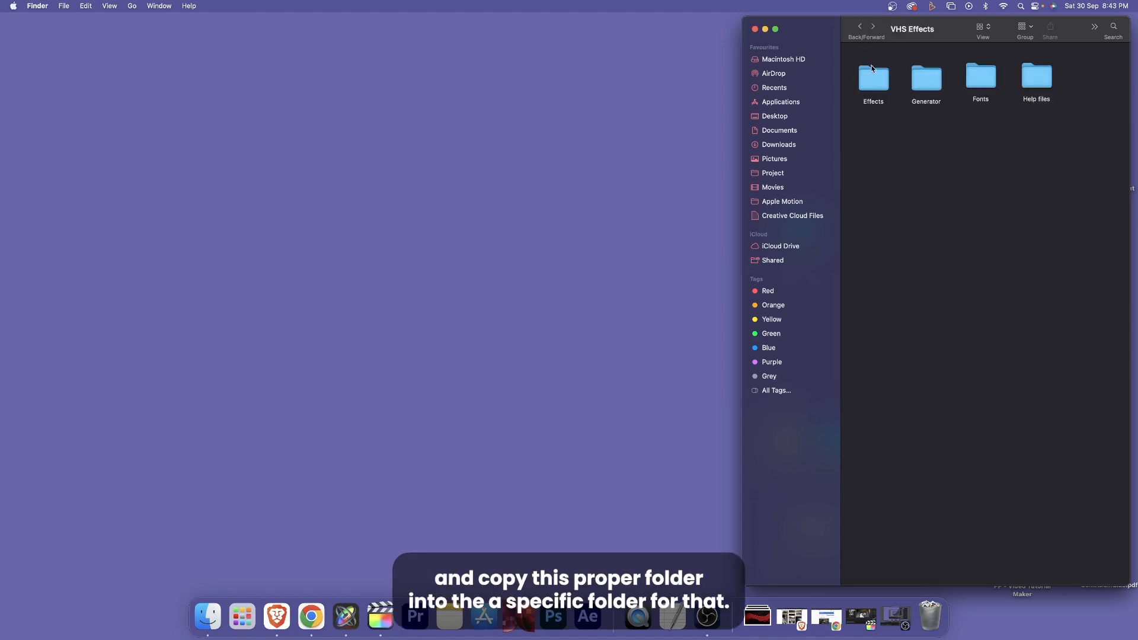
double_click(873, 74)
left_click(860, 26)
- Open the Installation Path text file from the Help files folder and place its window over the folder window
double_click(1024, 79)
double_click(880, 85)
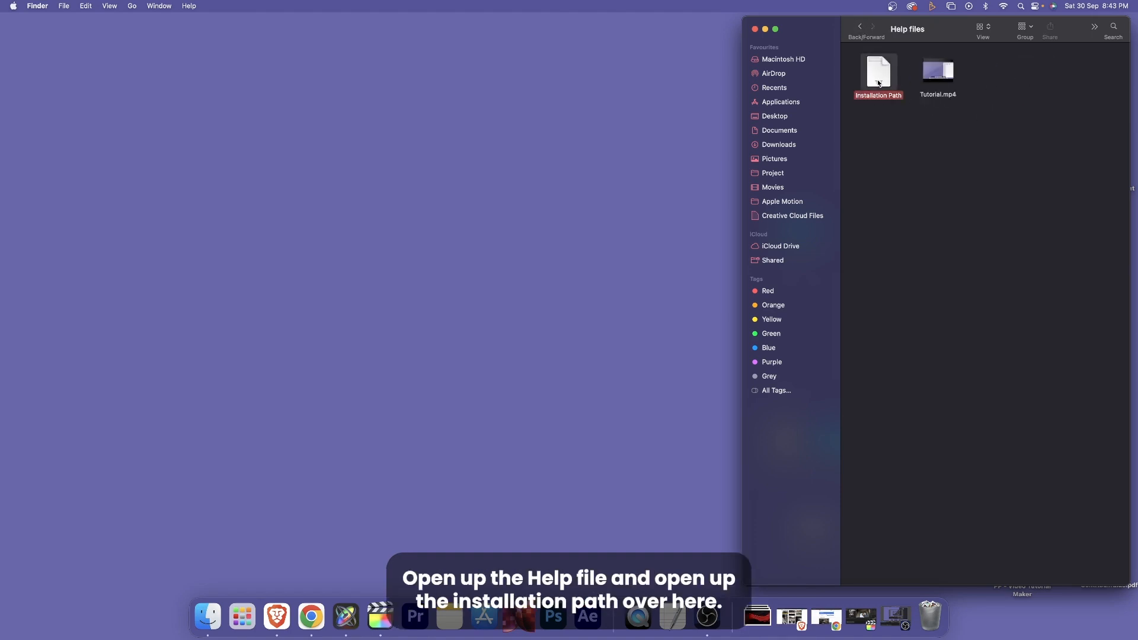
left_click_drag(407, 57, 988, 164)
- Highlight the Effects and Generator template paths in the Installation Path document to review where each folder belongs
left_click_drag(1023, 219, 736, 221)
left_click(788, 235)
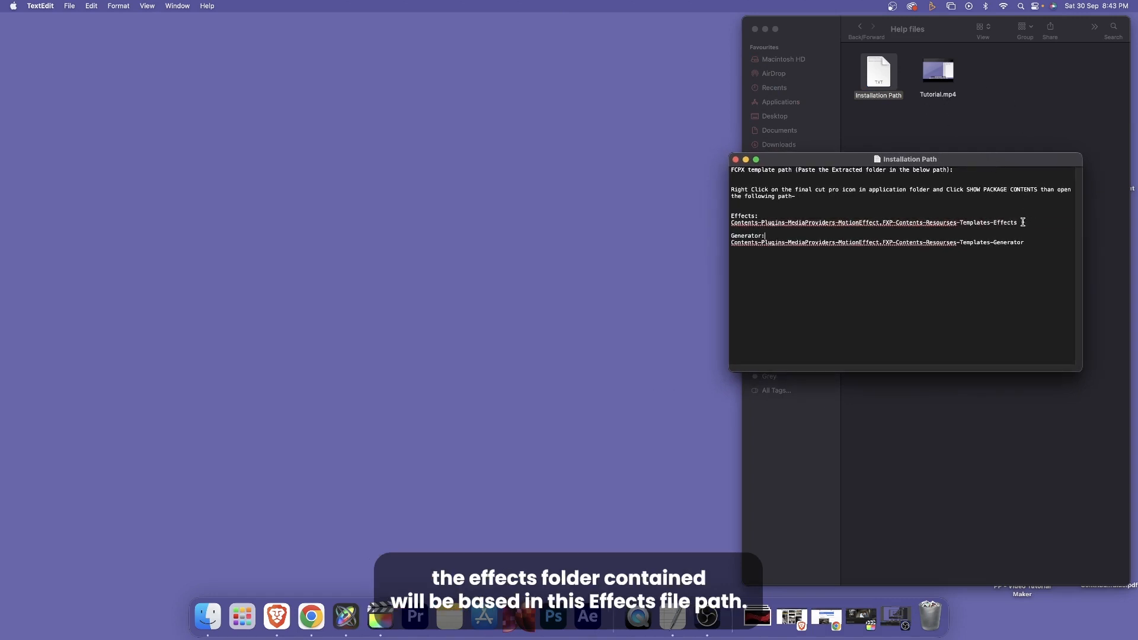
left_click_drag(1020, 223, 728, 224)
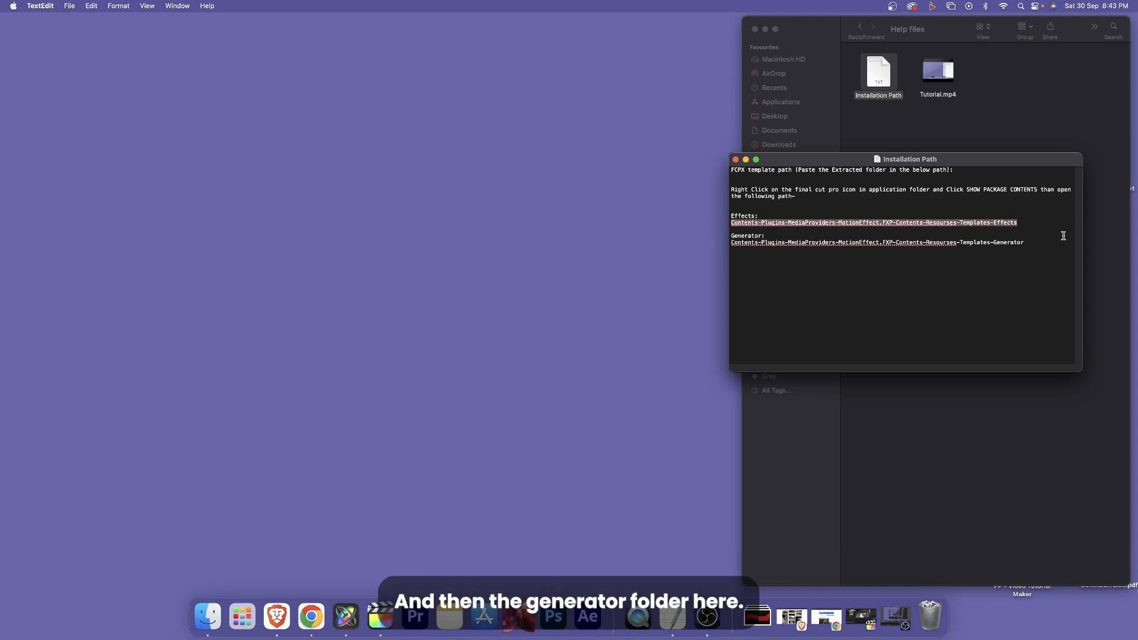
left_click_drag(1024, 243, 736, 245)
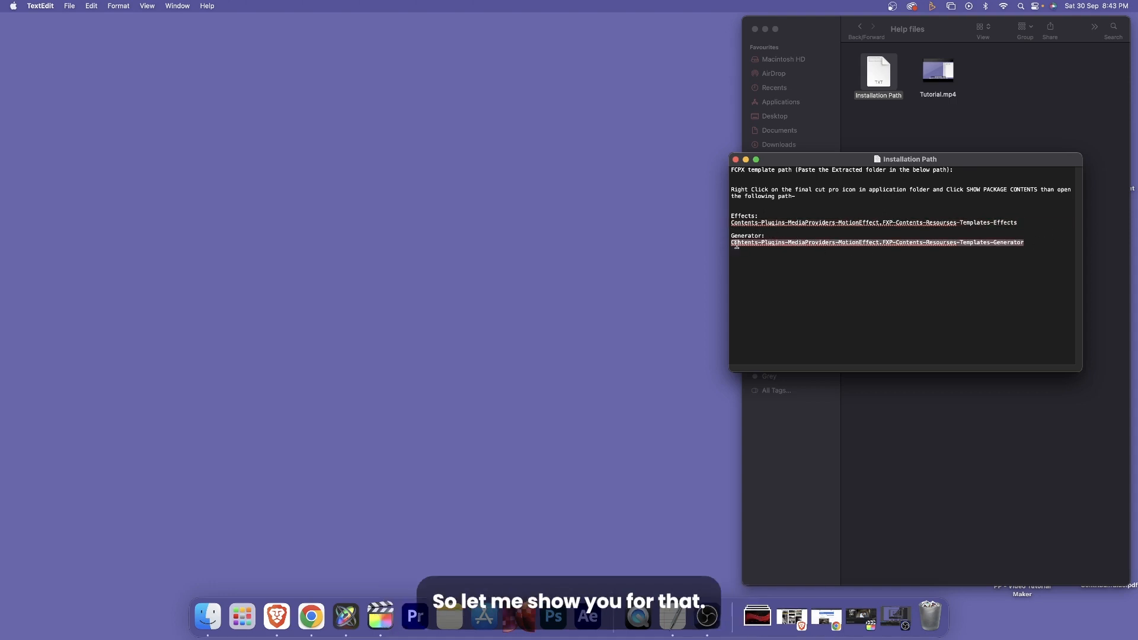
left_click_drag(888, 161, 875, 165)
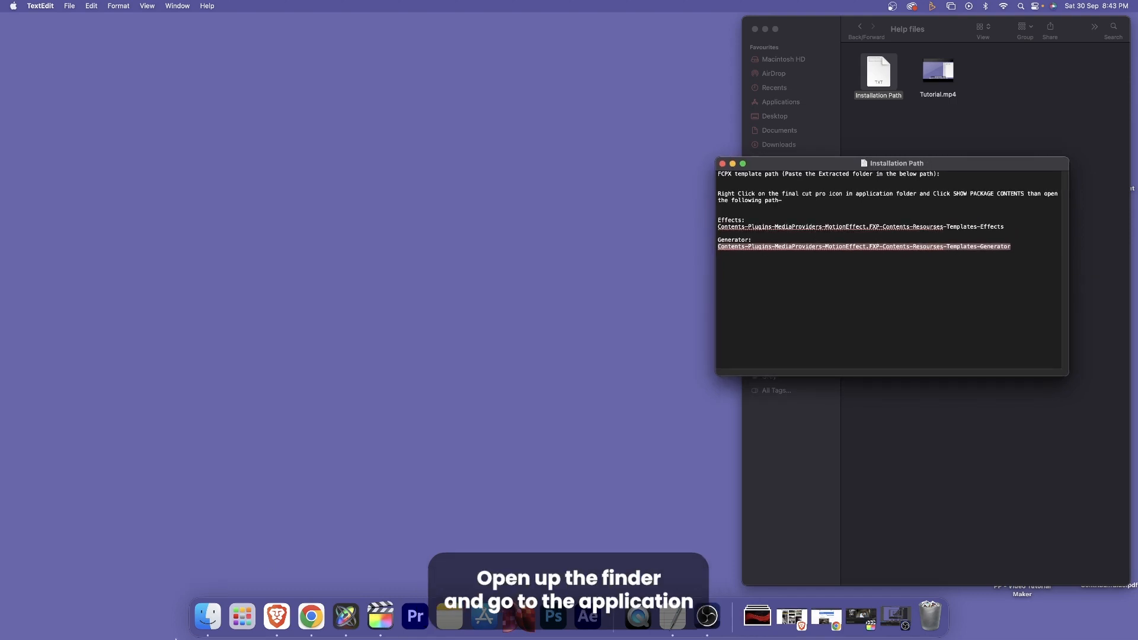
- Open the Applications folder in Finder and show the package contents of Final Cut Pro
right_click(208, 615)
left_click(209, 382)
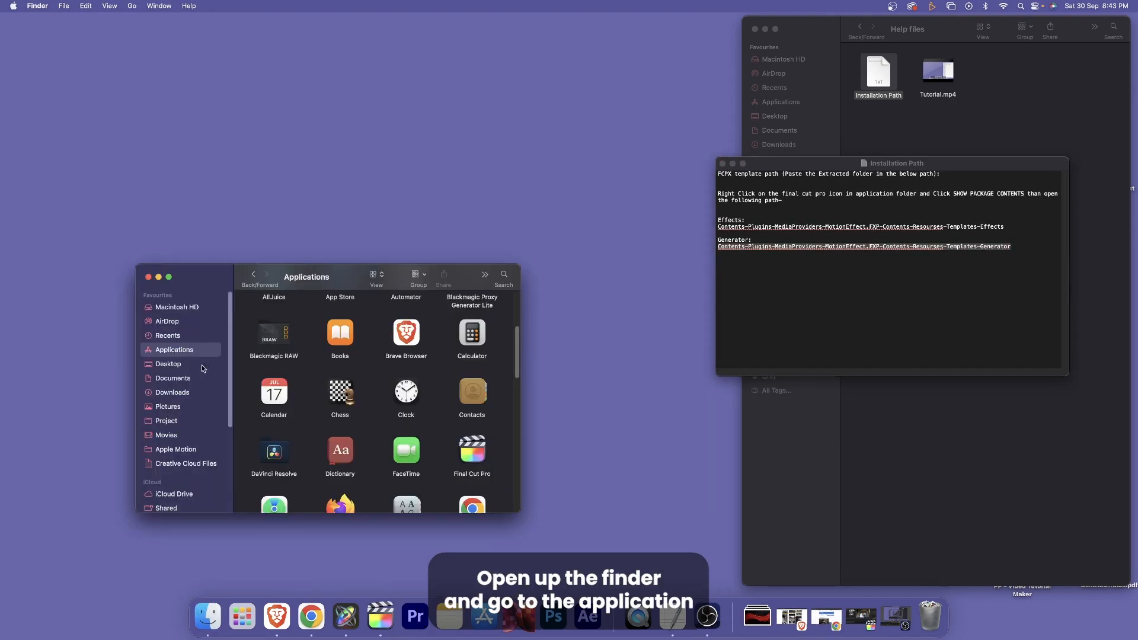
left_click(479, 449)
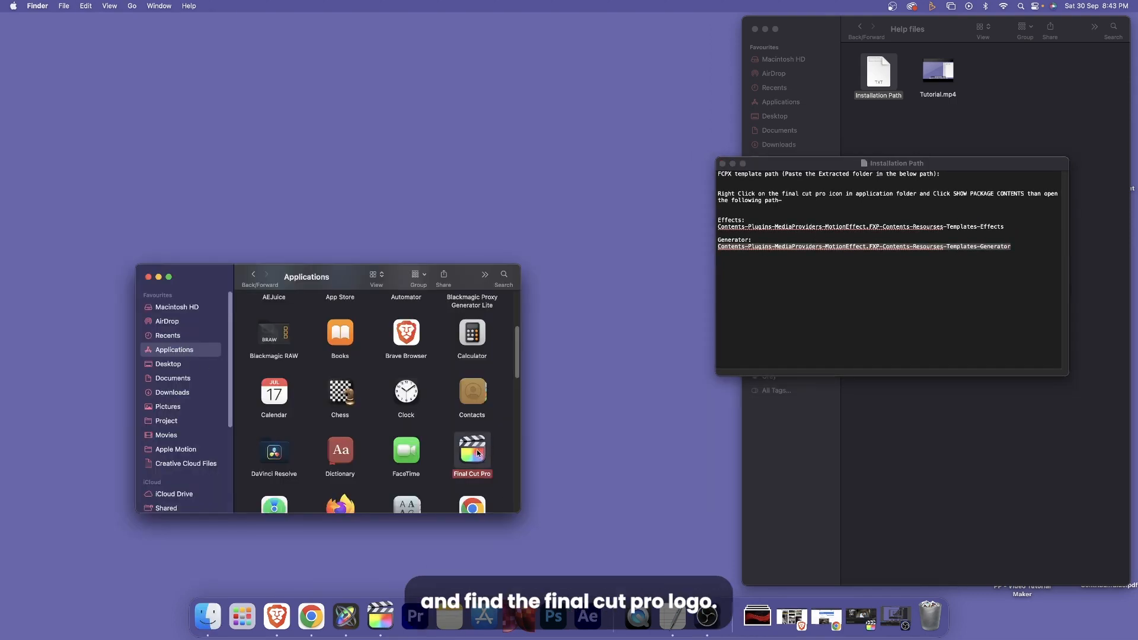
right_click(476, 453)
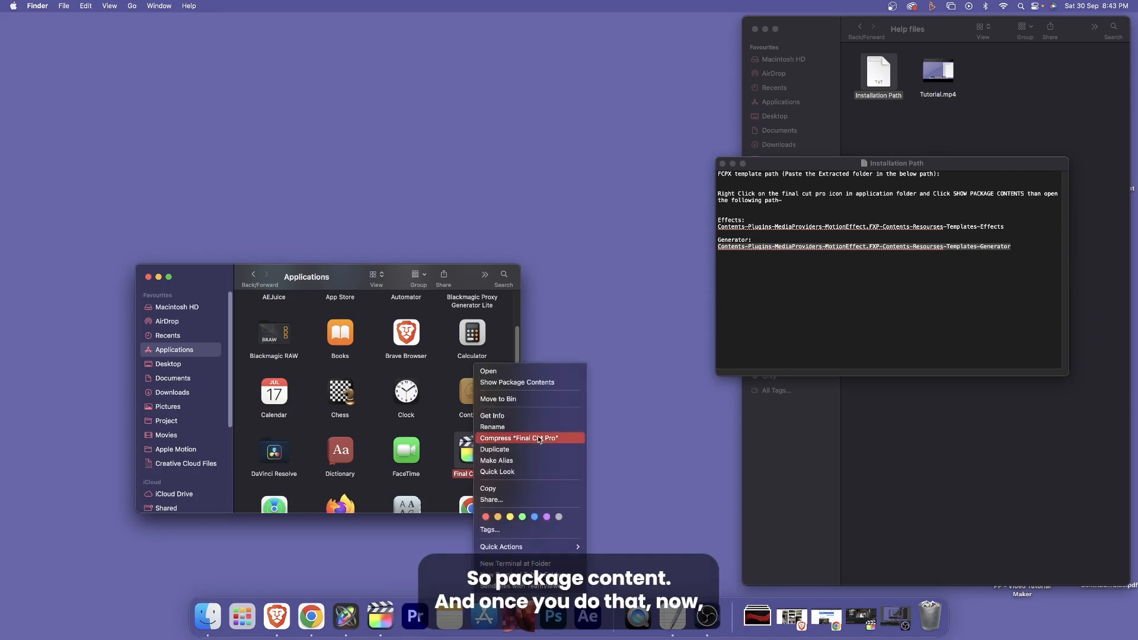
left_click(531, 383)
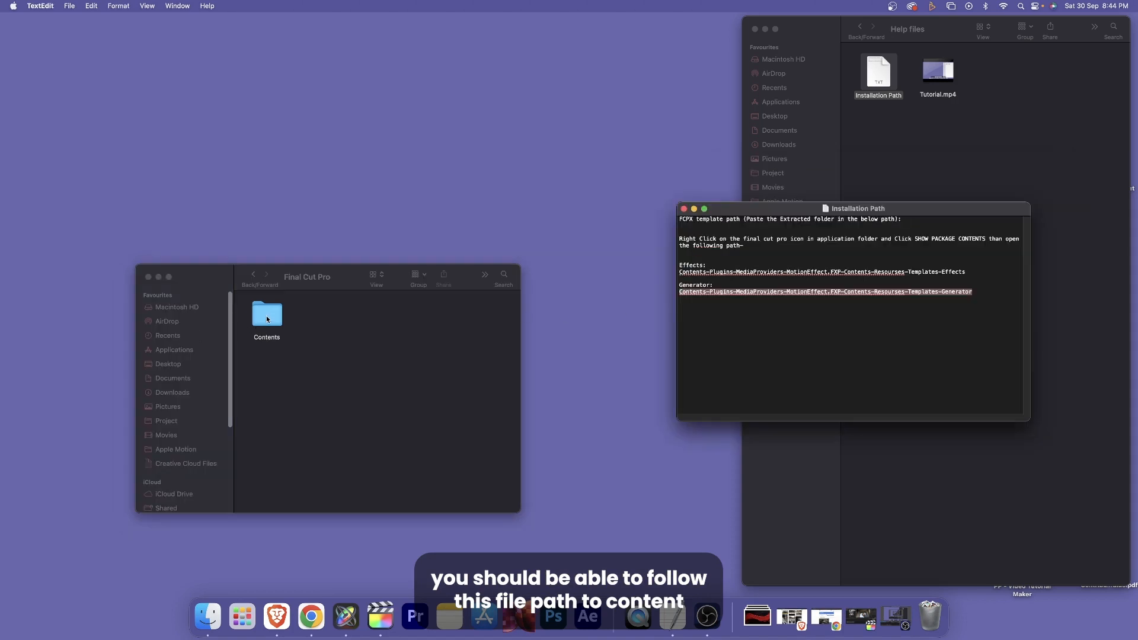
- Follow the package path Contents, PlugIns, MediaProviders, MotionEffect.fxp, Contents, Resources to open the Templates folder
double_click(266, 318)
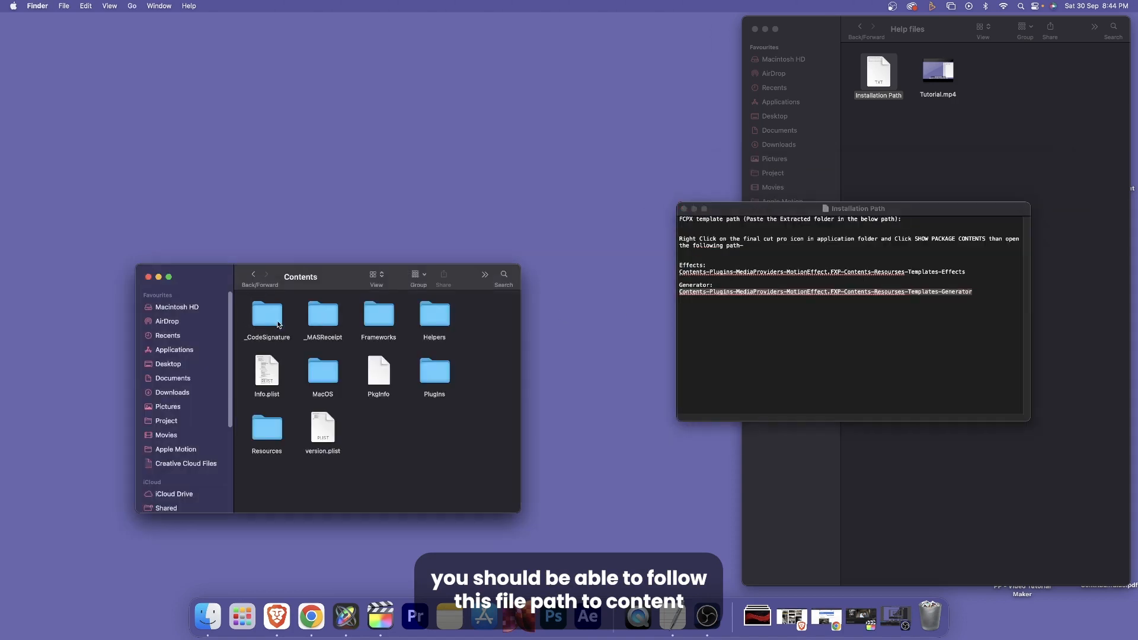
double_click(441, 368)
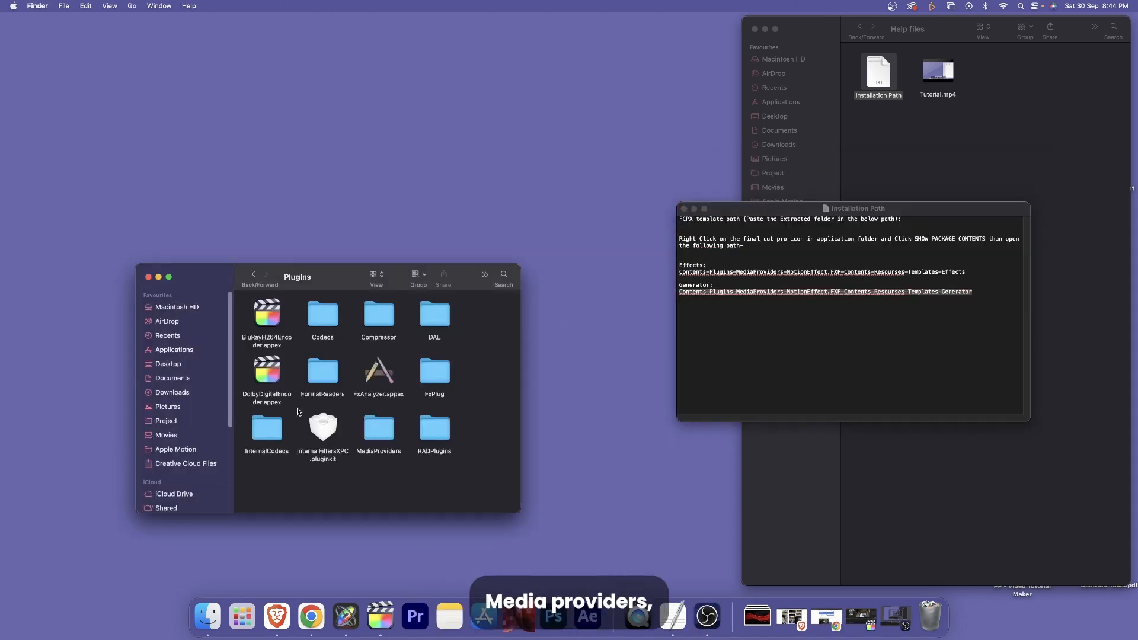
double_click(386, 437)
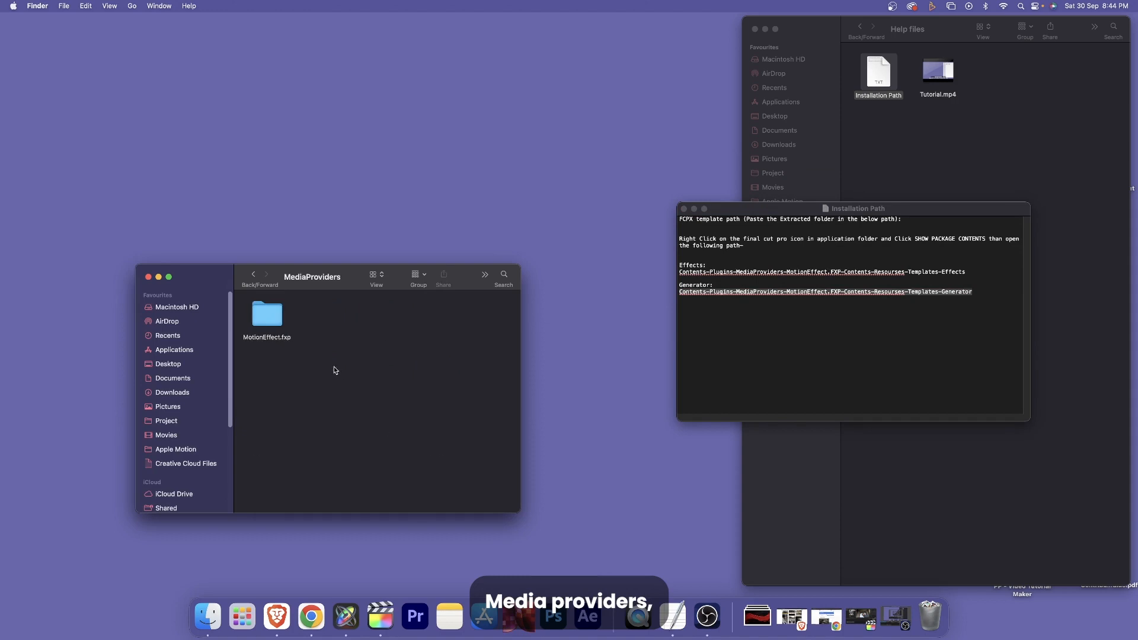
double_click(267, 315)
left_click(268, 318)
double_click(268, 318)
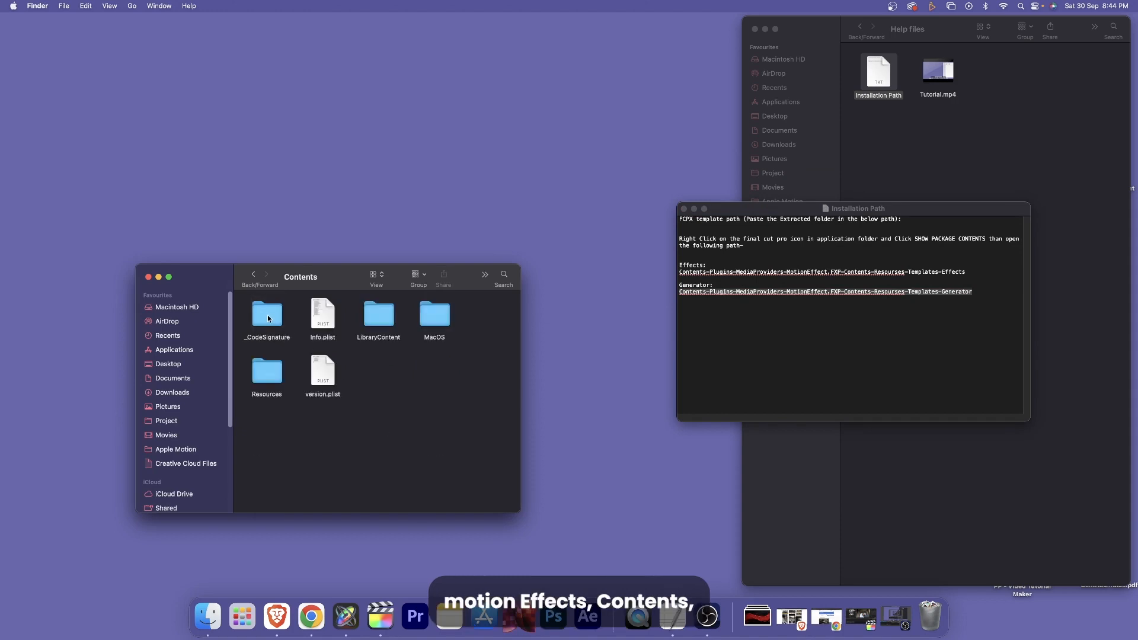
double_click(267, 373)
double_click(381, 427)
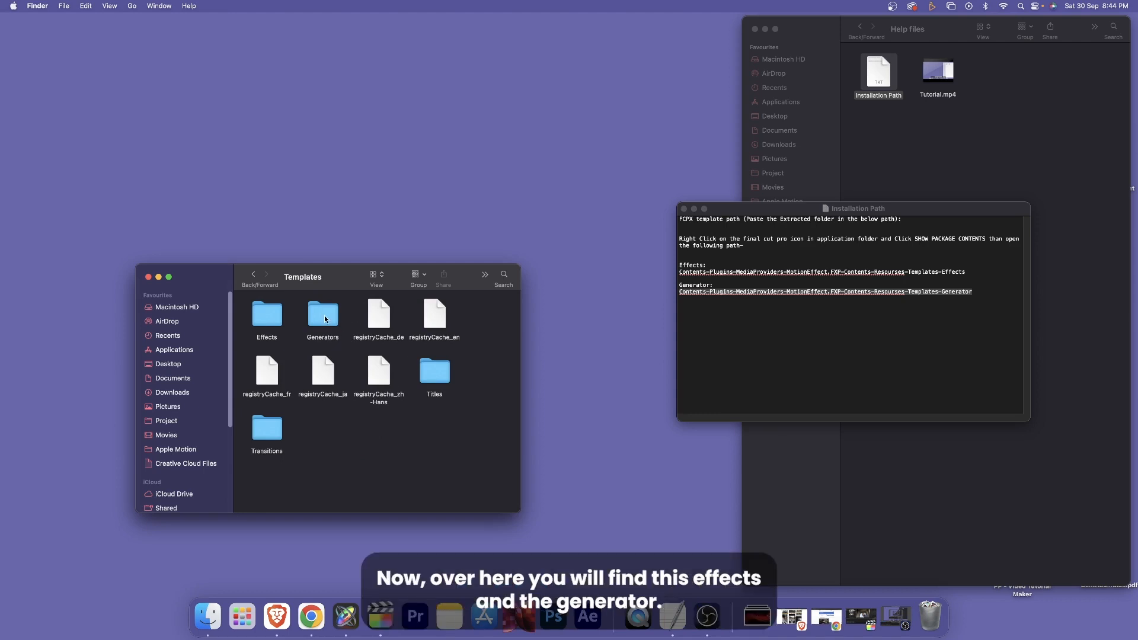
- Point out the Effects and Generators template folders, move the path document aside and return the pack's window to VHS Effects
left_click(268, 316)
left_click(328, 319)
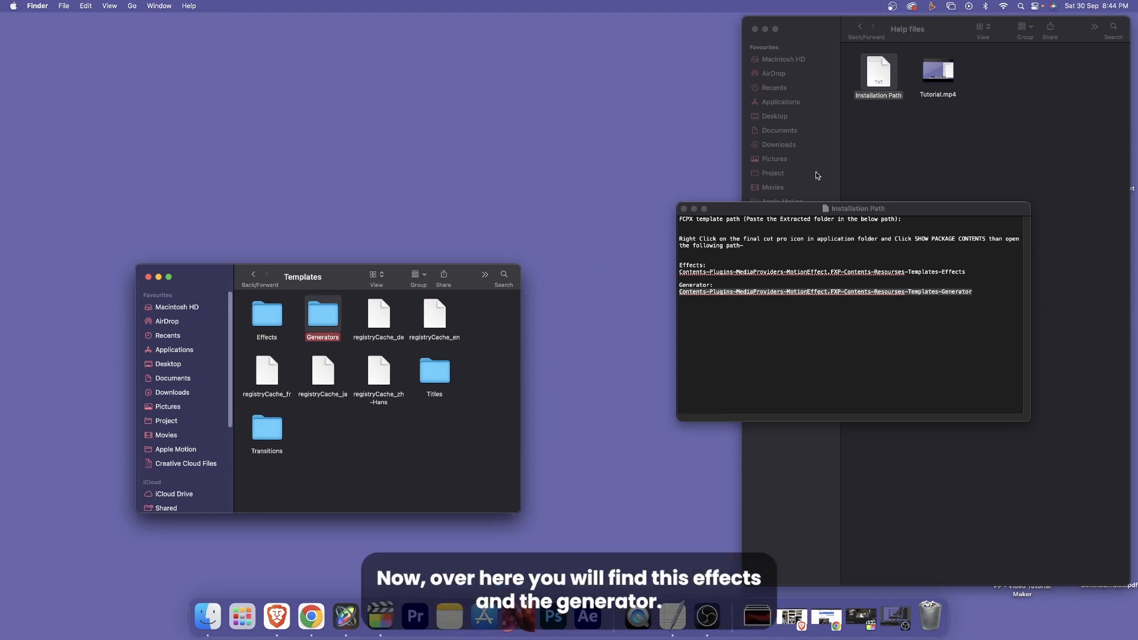
left_click_drag(807, 212, 759, 245)
left_click(859, 27)
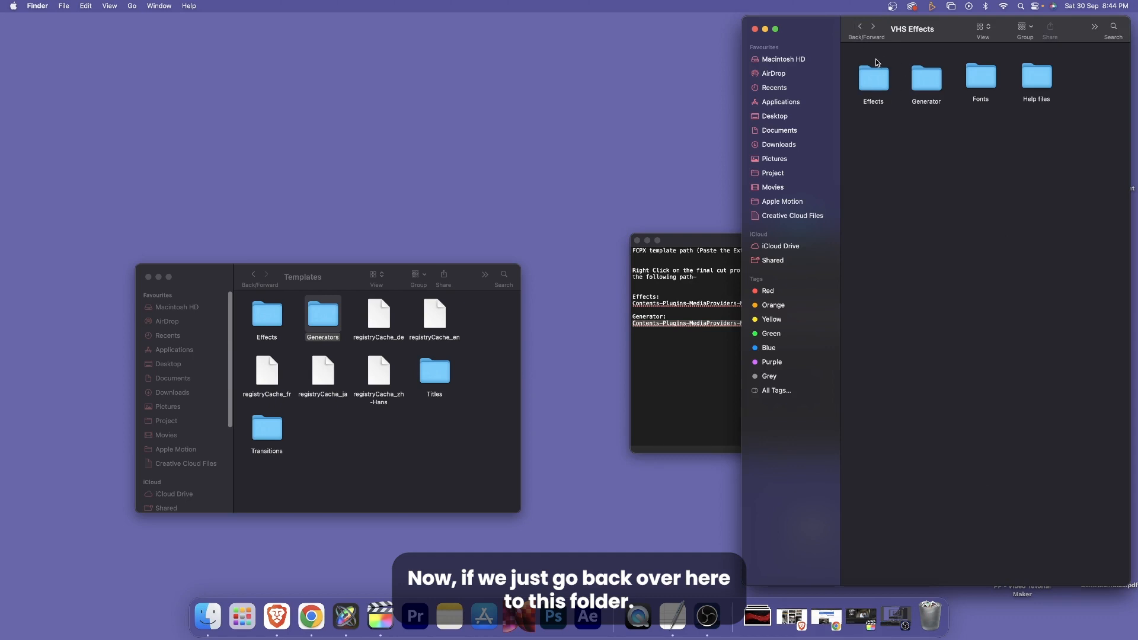
left_click_drag(881, 130, 937, 87)
left_click(909, 126)
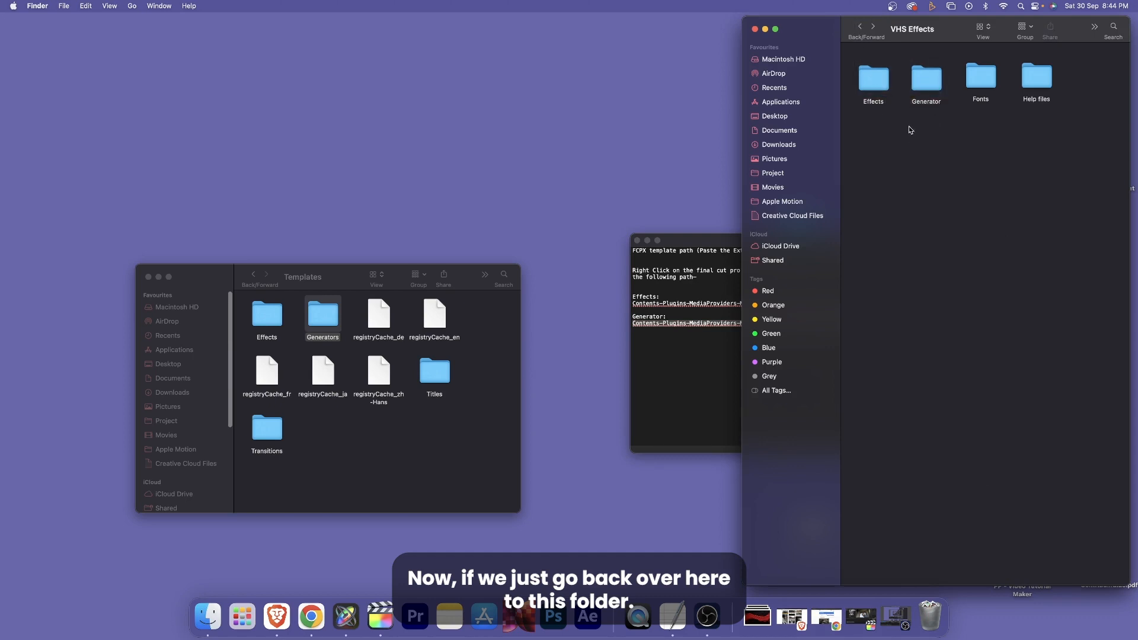
- Select the VHS Effects folder inside the pack's Effects folder and open the Effects folder in Templates as its destination
left_click(878, 76)
double_click(877, 78)
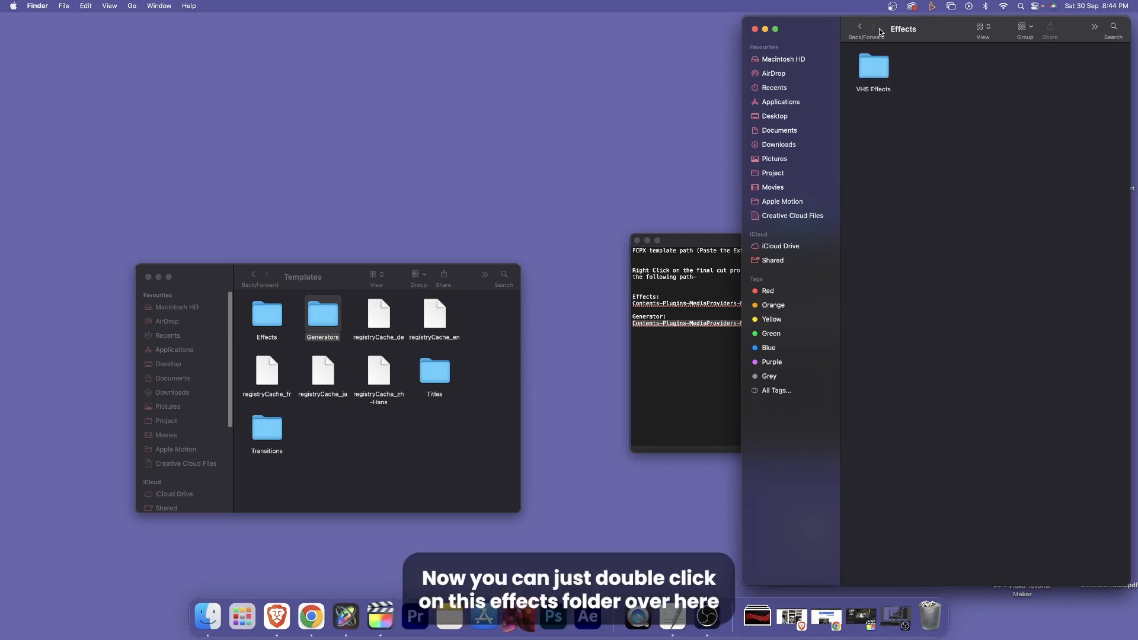
left_click(876, 72)
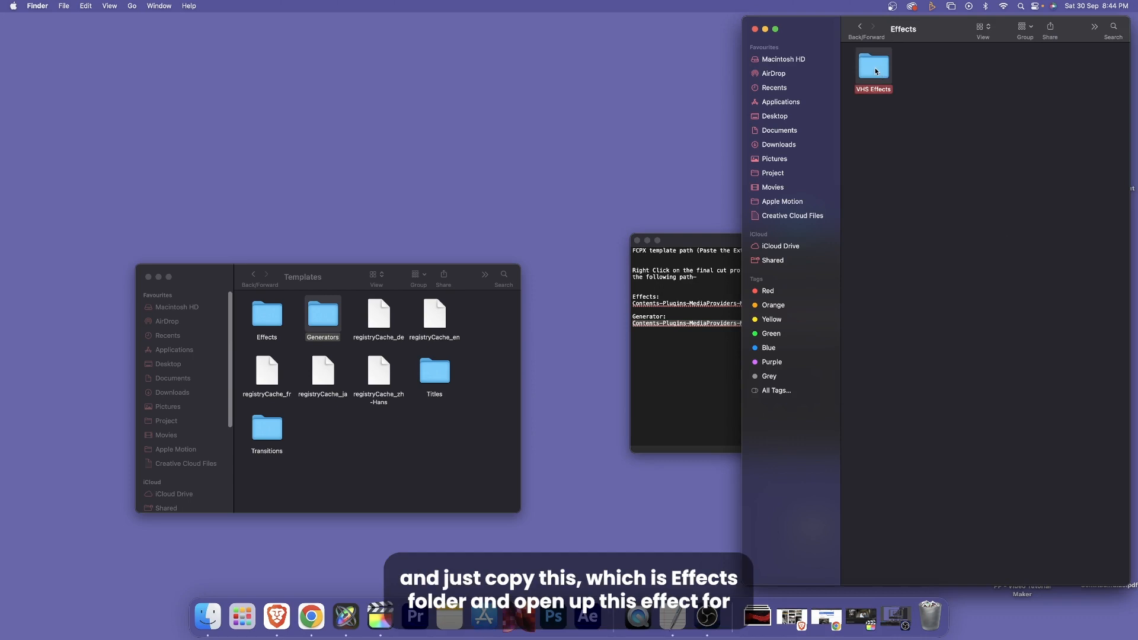
left_click(265, 325)
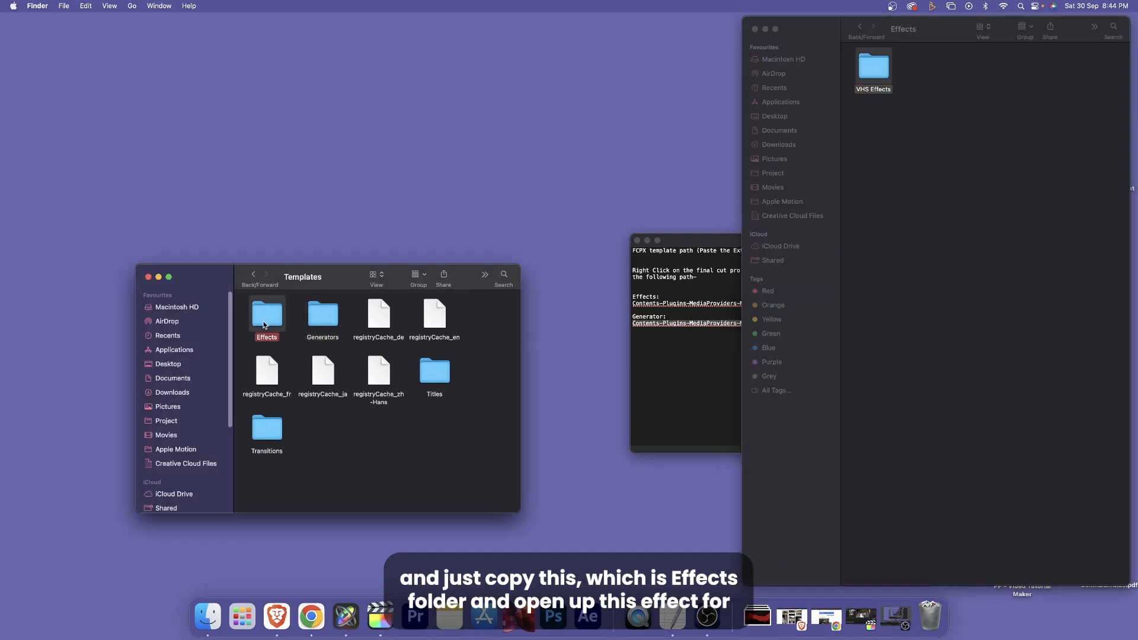
double_click(272, 317)
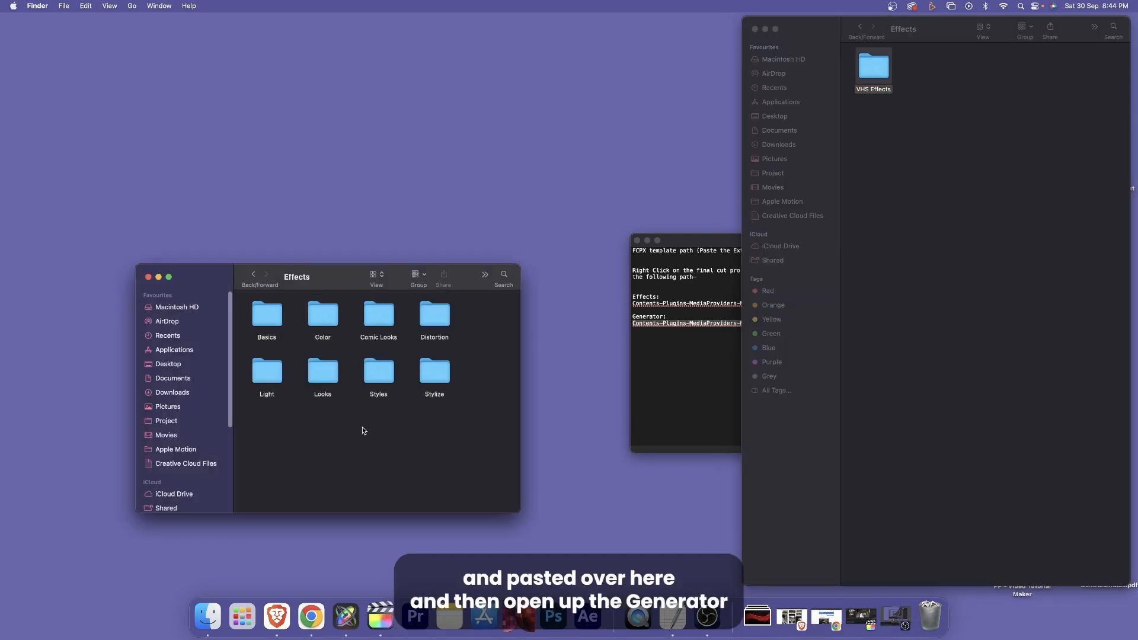
- Go back to the Templates folder and open its Generators folder
left_click(253, 274)
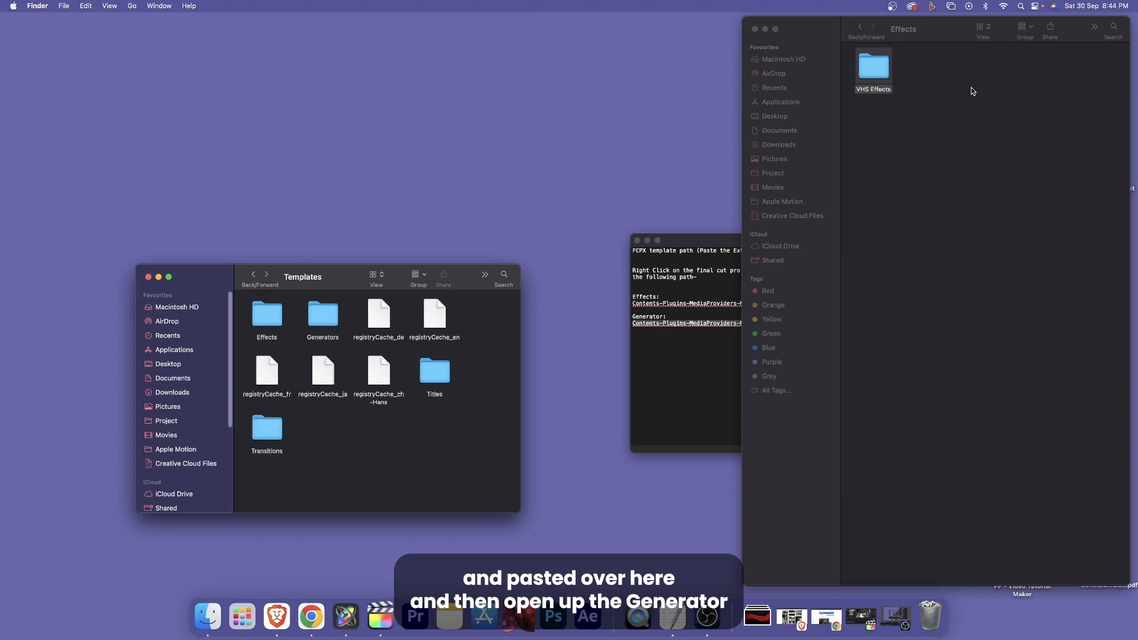
left_click(334, 310)
double_click(325, 319)
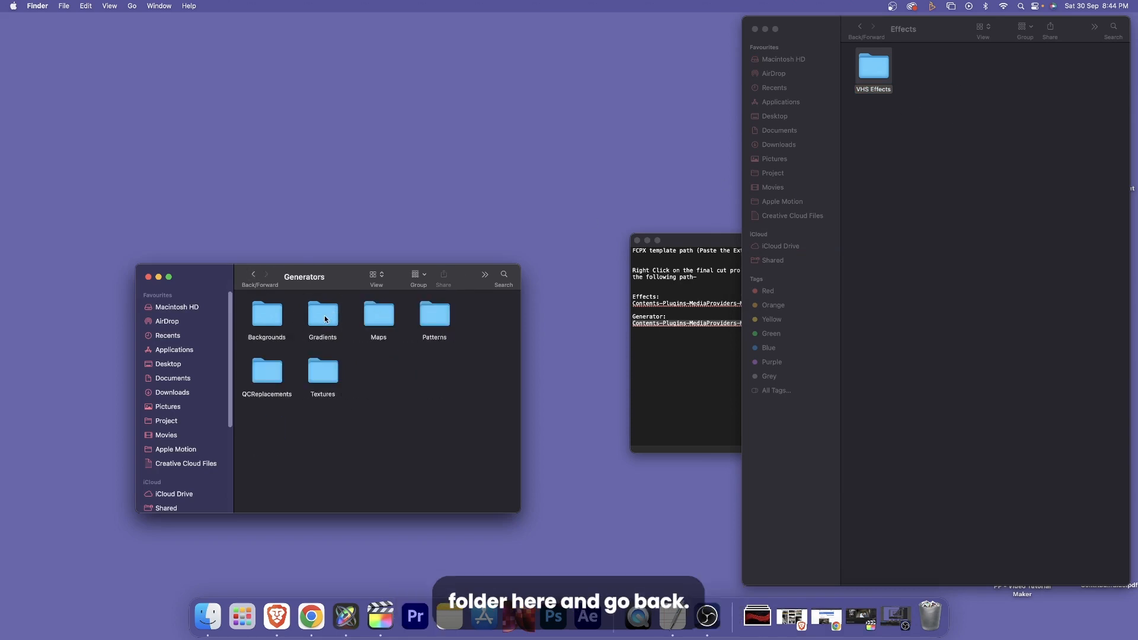
- Select the VHS Effects folder inside the pack's Generator folder and activate the Generators template window as its destination
left_click(905, 63)
left_click(861, 27)
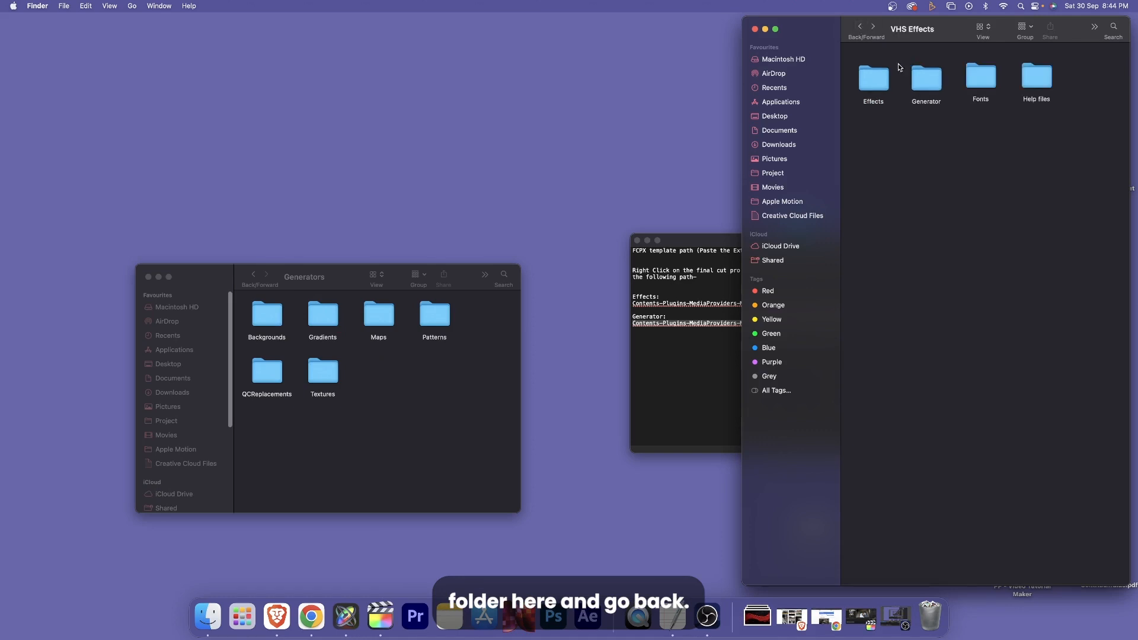
double_click(929, 76)
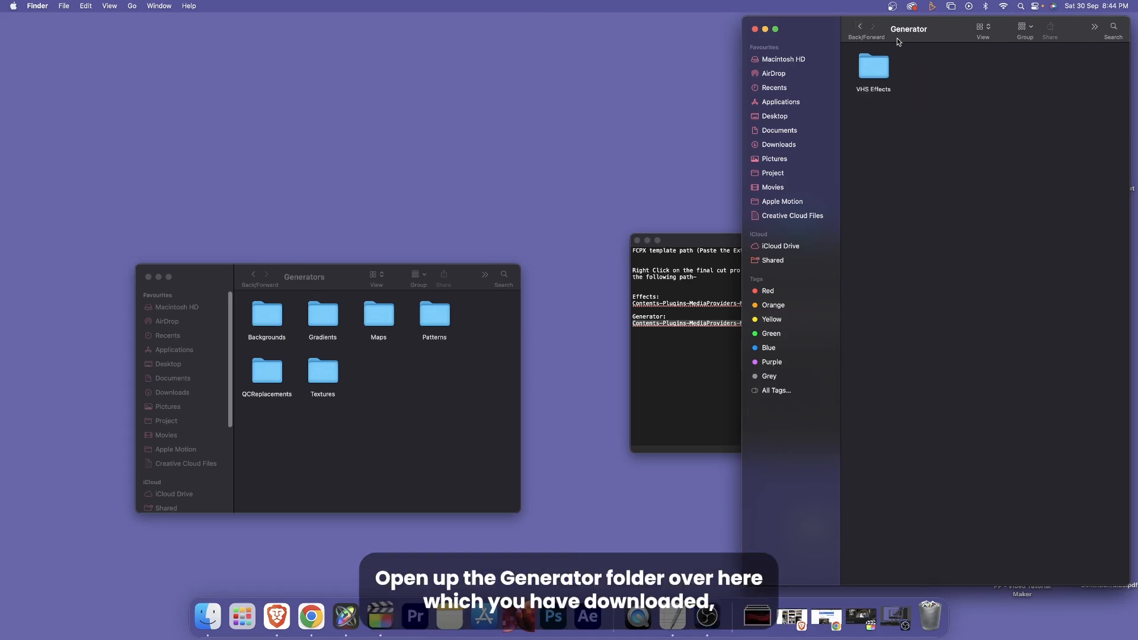
left_click(875, 73)
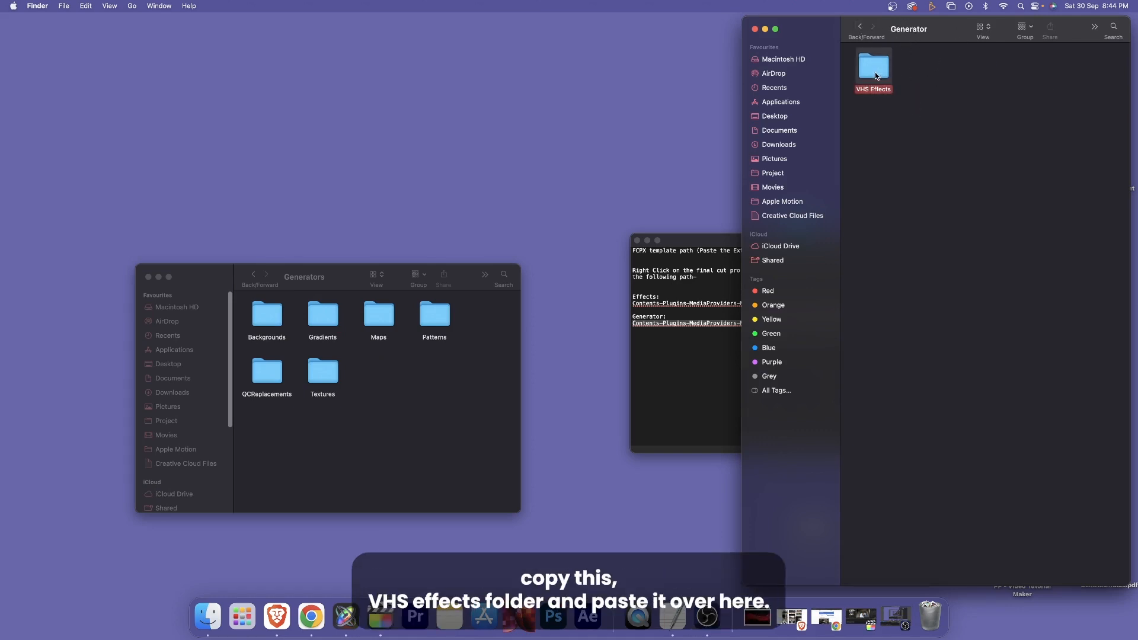
left_click(411, 365)
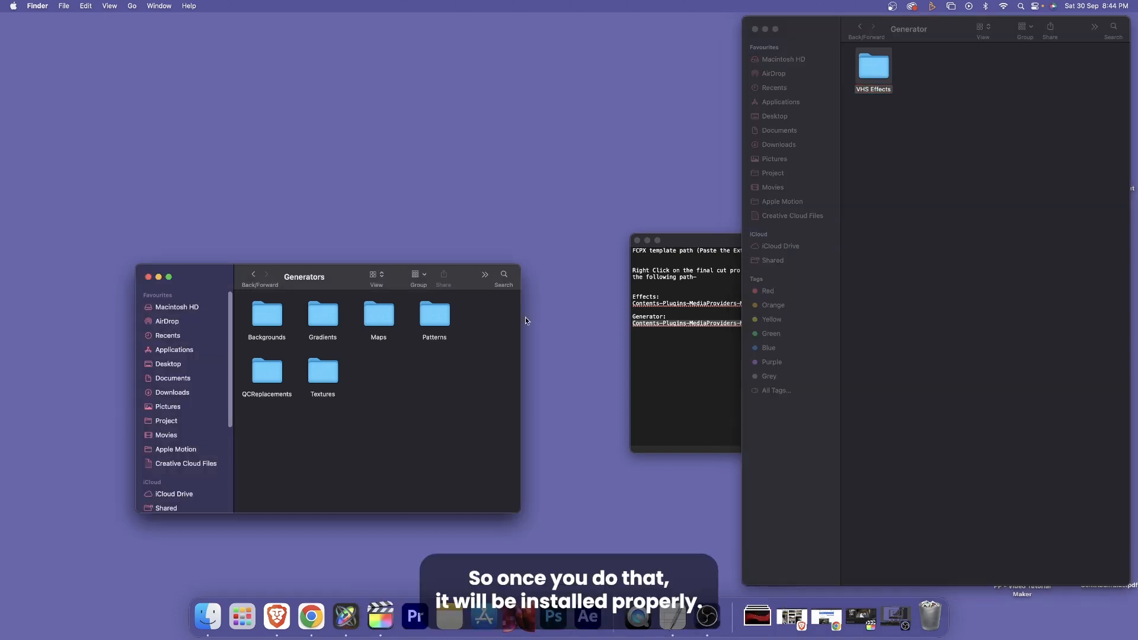
- Return to the pack's main folder, clear away the template and path document windows, and switch to Final Cut Pro
double_click(874, 68)
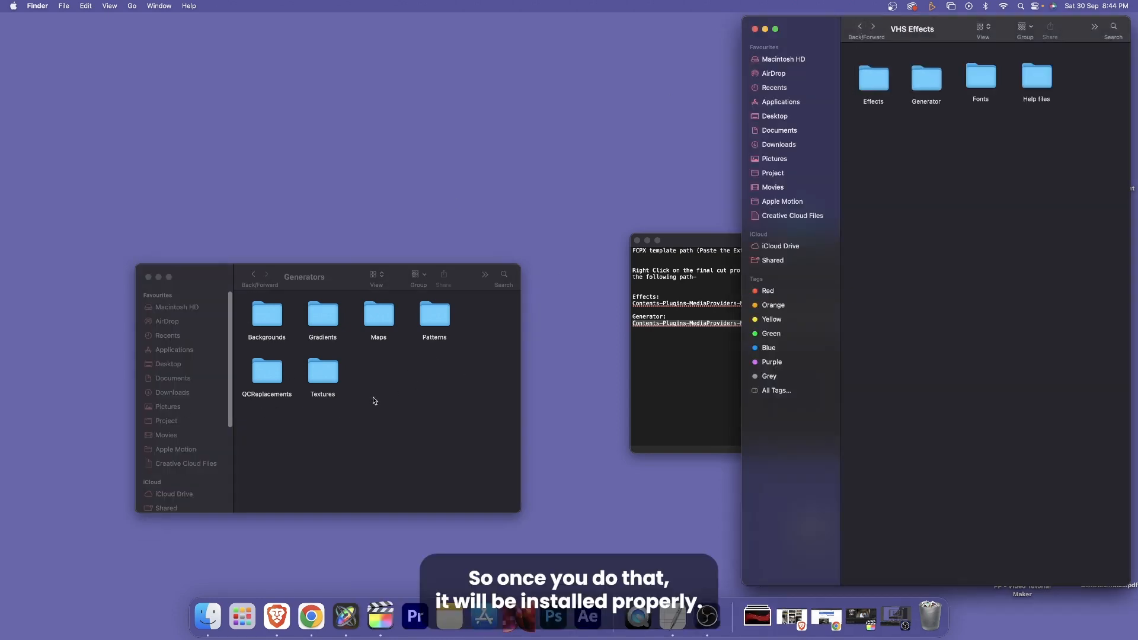
left_click(175, 293)
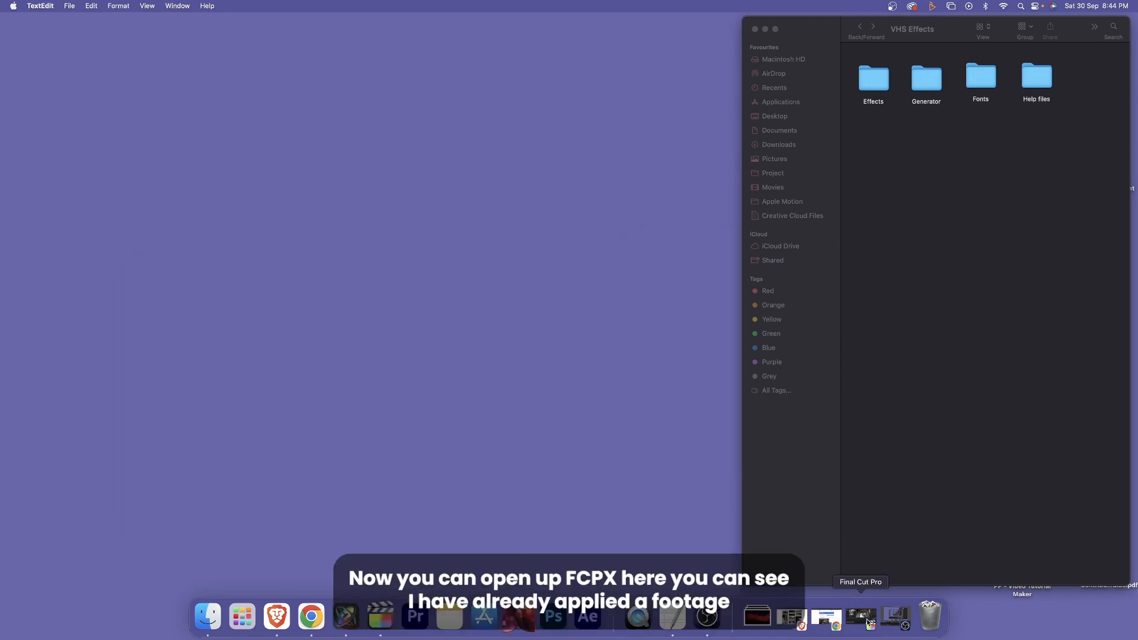
left_click(868, 624)
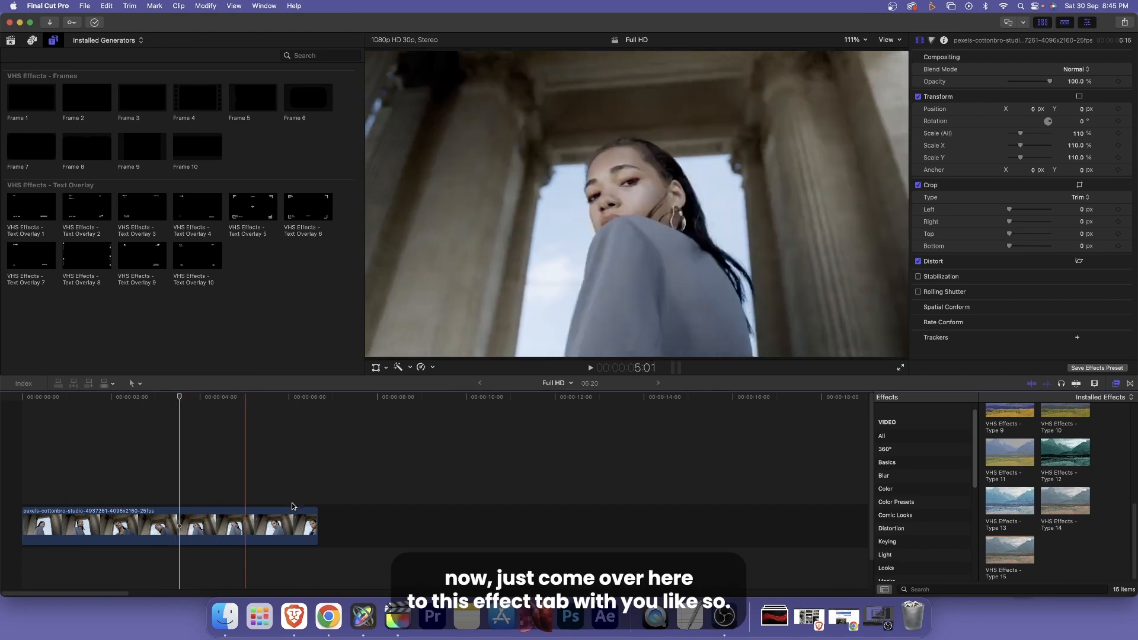
- Hide and reopen the effects browser, and display the VHS Effects category of installed video effects
left_click(1118, 386)
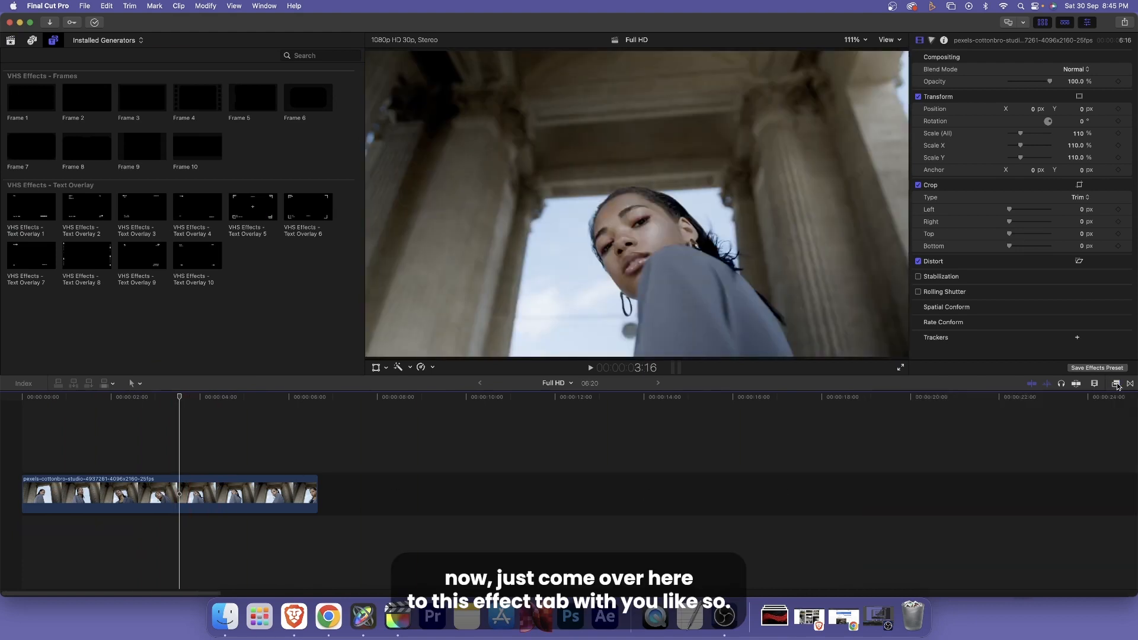
left_click(1117, 386)
scroll(926, 462, "up", 1)
scroll(904, 447, "down", 5)
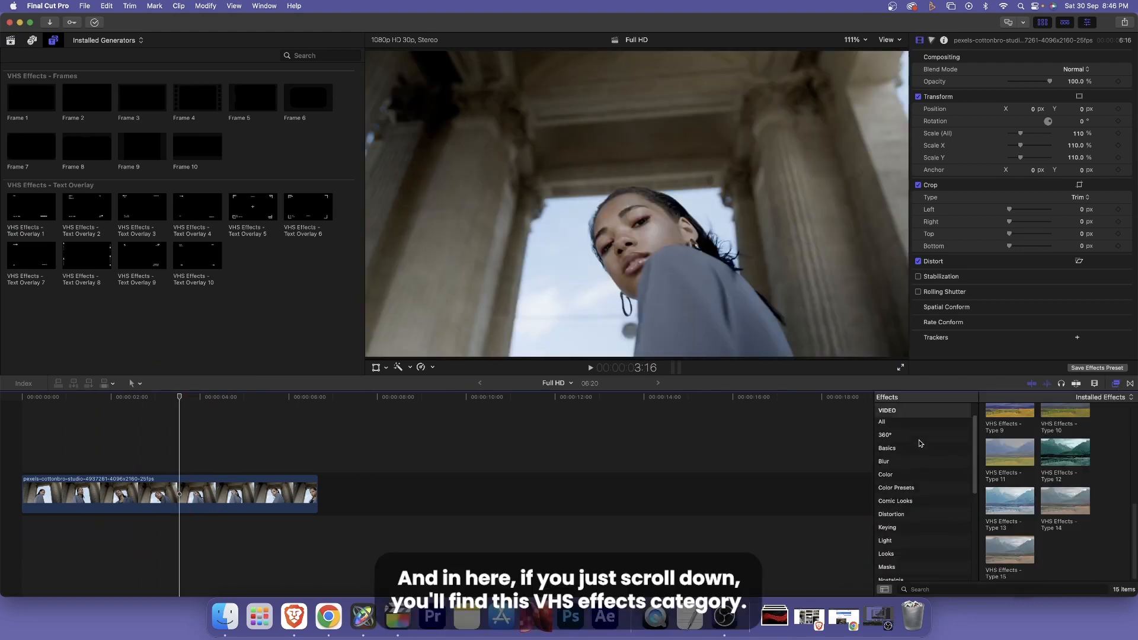
left_click(928, 549)
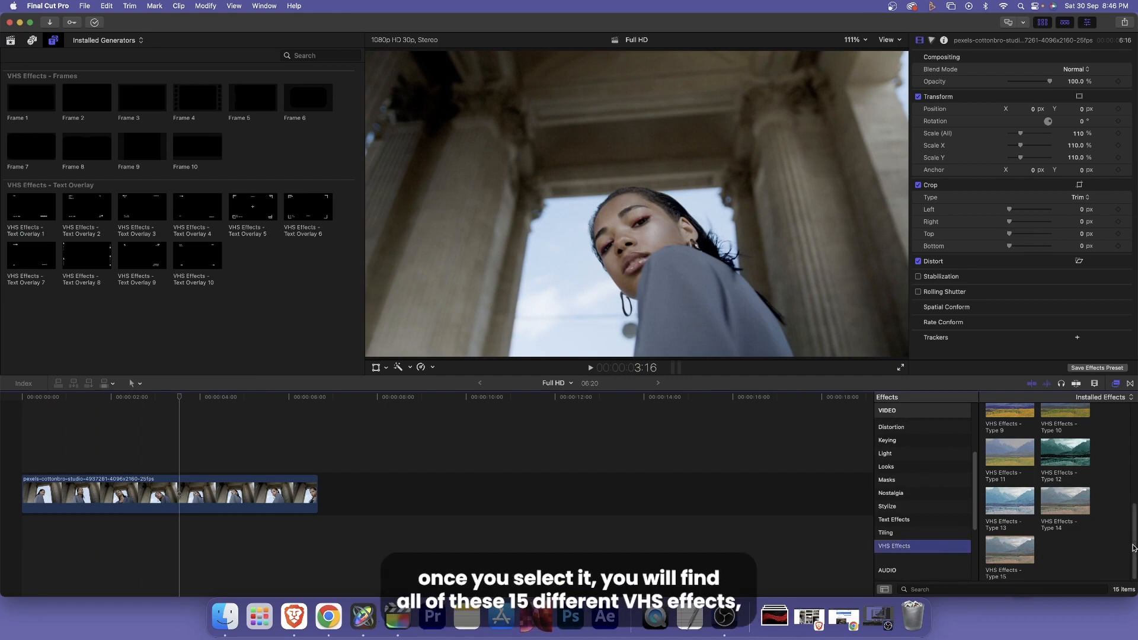
- Preview effects in the VHS Effects category and apply VHS Effects - Type 9 to the footage clip in the timeline
scroll(1128, 437, "up", 5)
scroll(1052, 483, "down", 2)
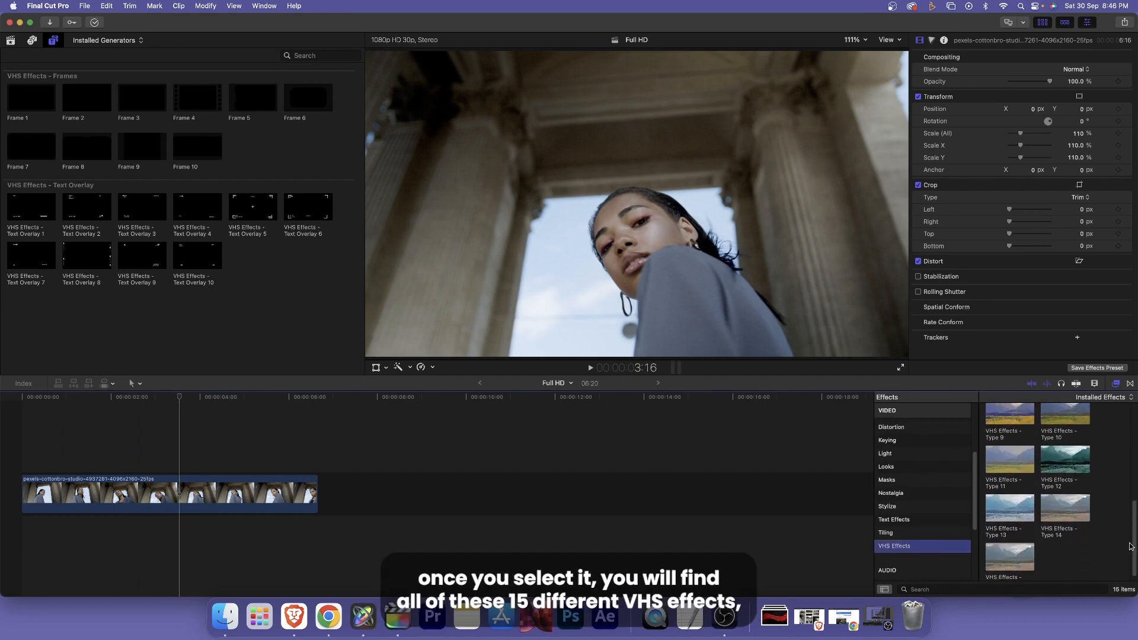
mouse_move(1051, 488)
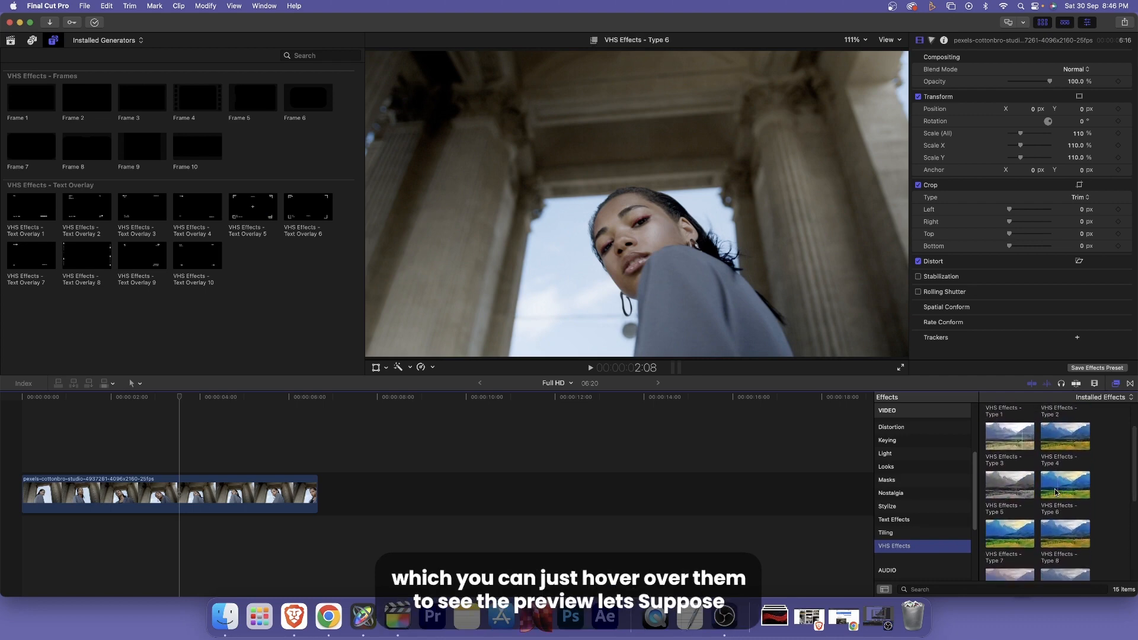
scroll(1051, 492, "down", 2)
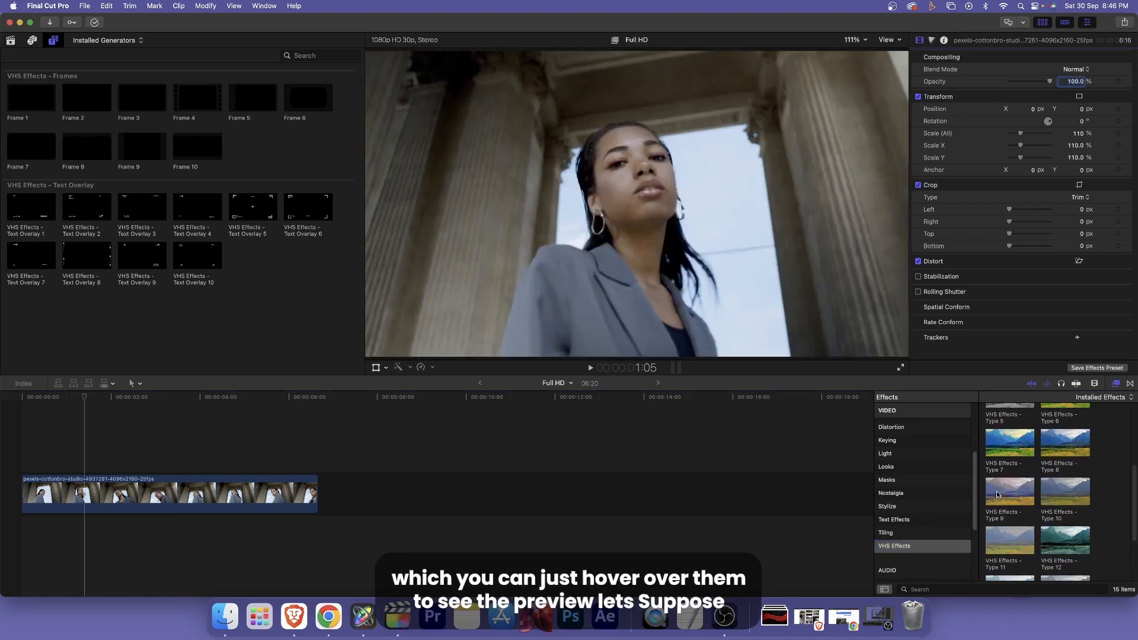
mouse_move(1003, 496)
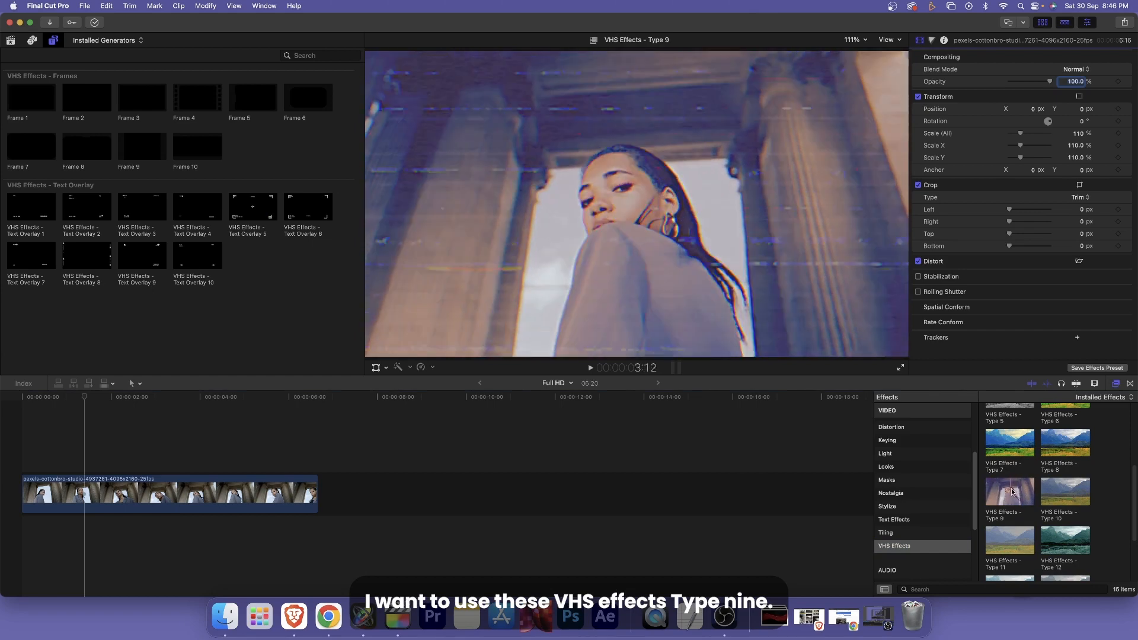
left_click_drag(1007, 490, 213, 490)
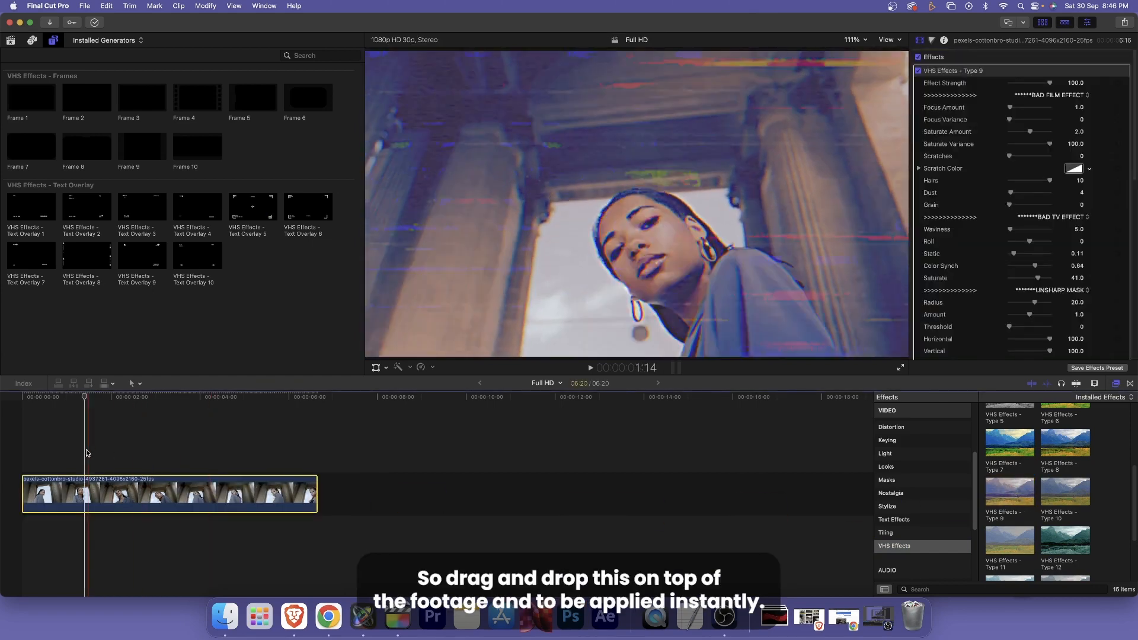
left_click(152, 462)
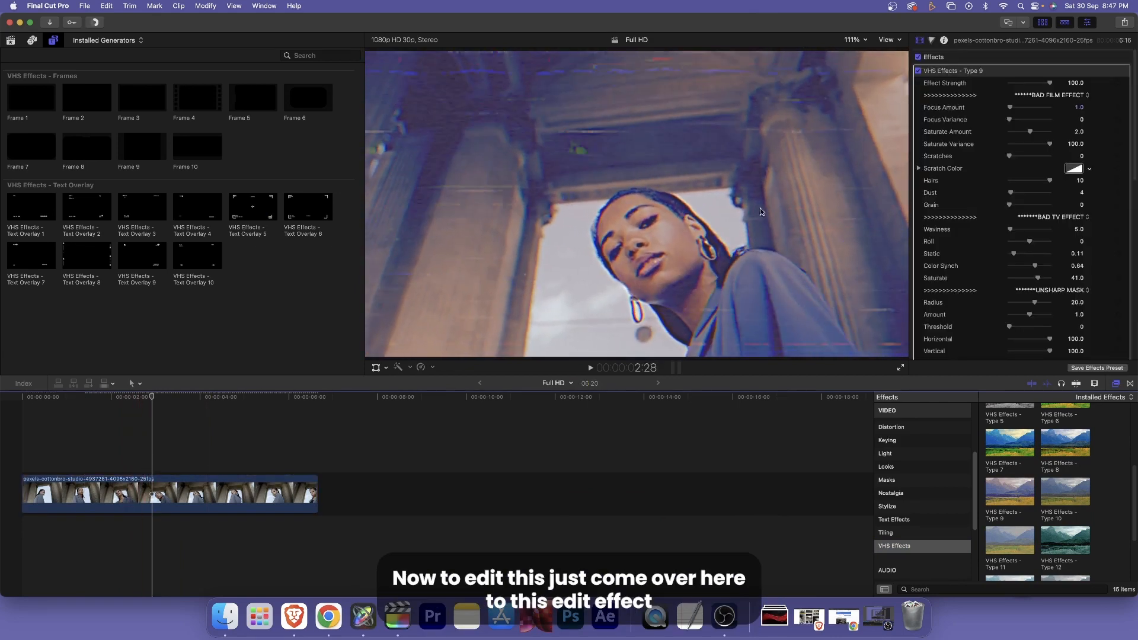
- Set the clip's Bad Film Effect to Focus Amount 0, Saturate Amount 80, Saturate Variance 55 and Scratches 2
left_click(919, 40)
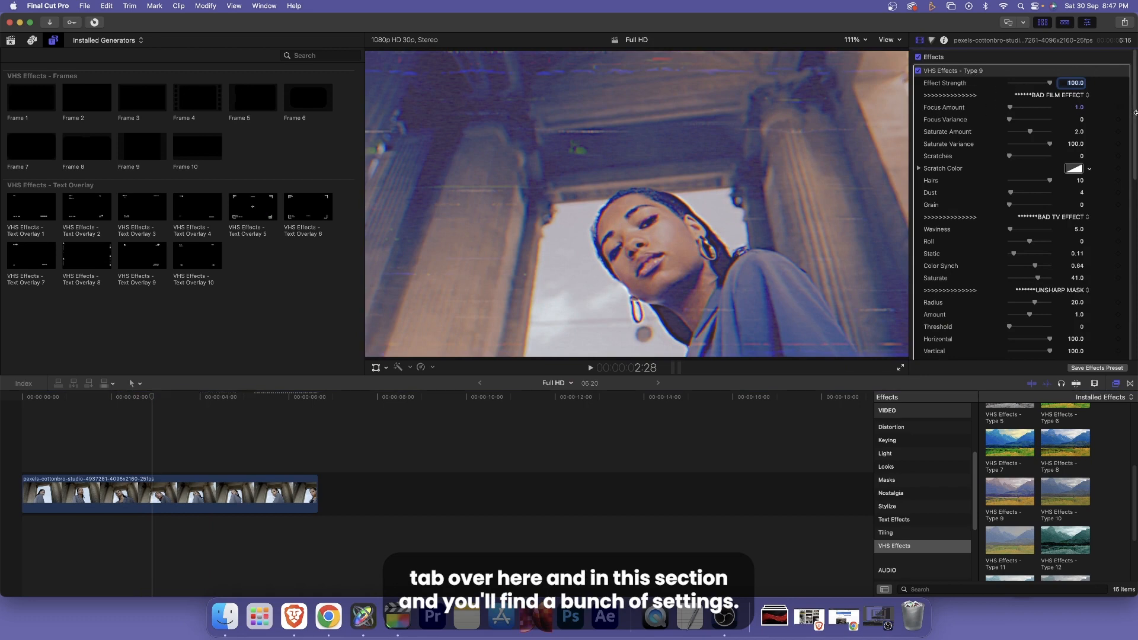
scroll(1133, 126, "down", 3)
scroll(1133, 126, "up", 3)
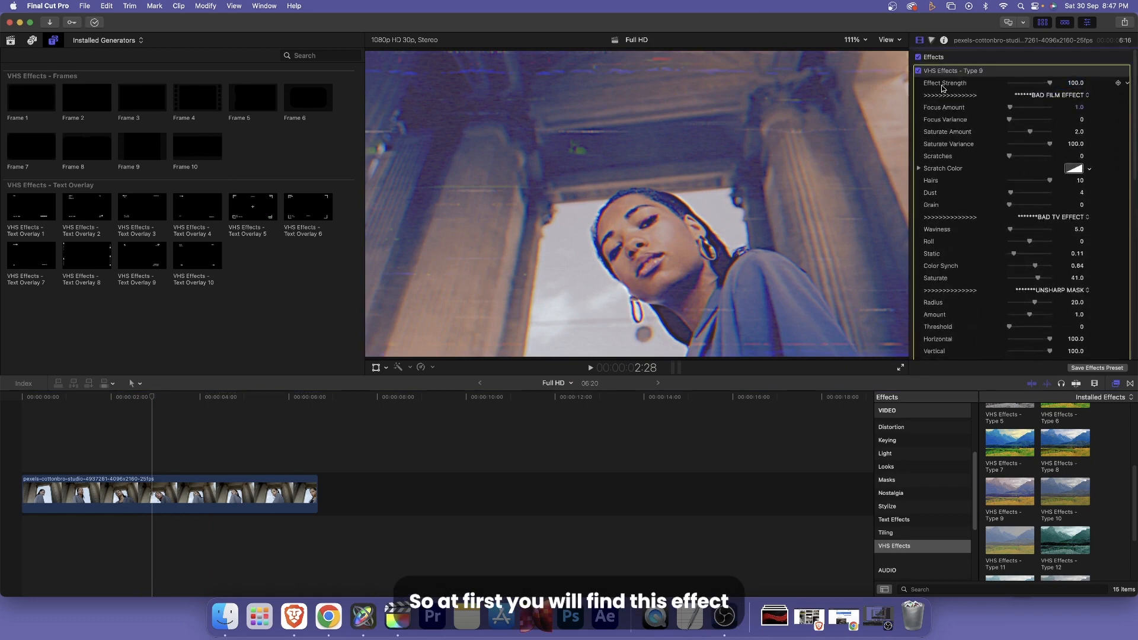
left_click_drag(1048, 83, 1082, 92)
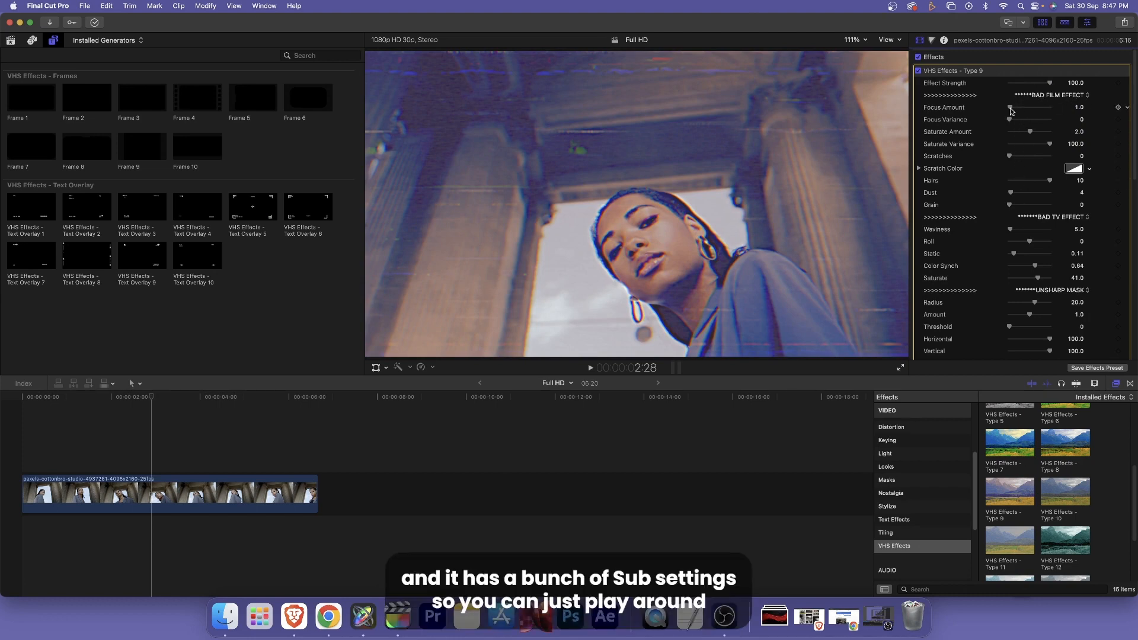
left_click_drag(1011, 109, 1046, 132)
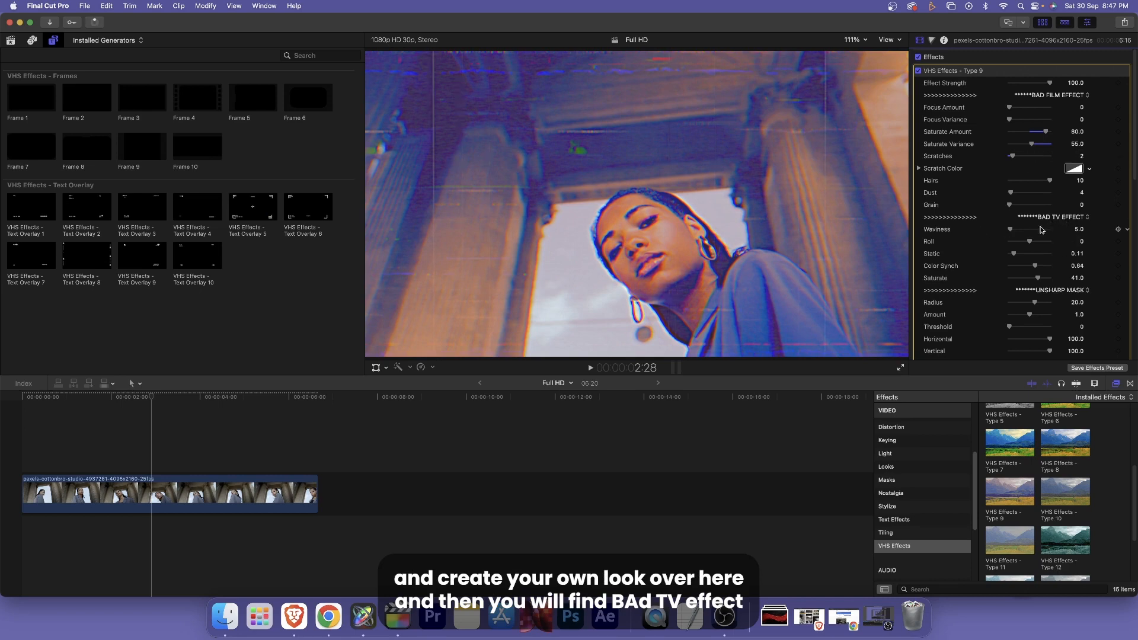
- Set the clip's Bad TV Effect to Waviness 6, Roll -100 and Static 0.38
left_click_drag(1011, 229, 1045, 255)
scroll(1022, 259, "down", 5)
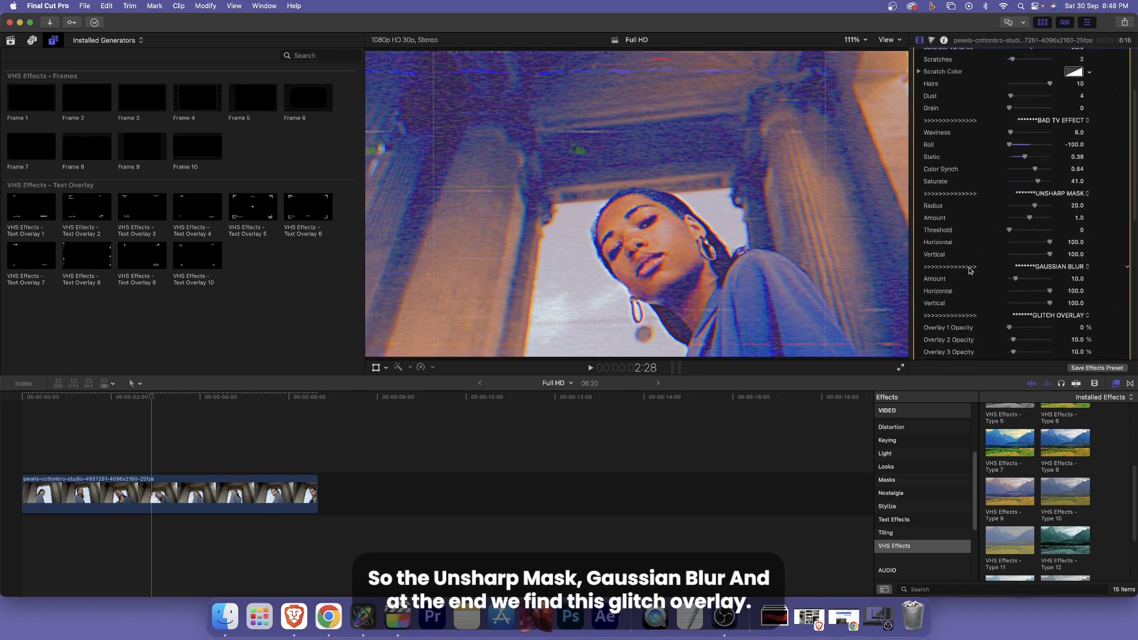
- Set the Glitch Overlay opacities to about 30.79% for Overlay 1, 33.42% for Overlay 4 and 43.82% for Overlay 5, and play back the clip
scroll(1038, 211, "down", 6)
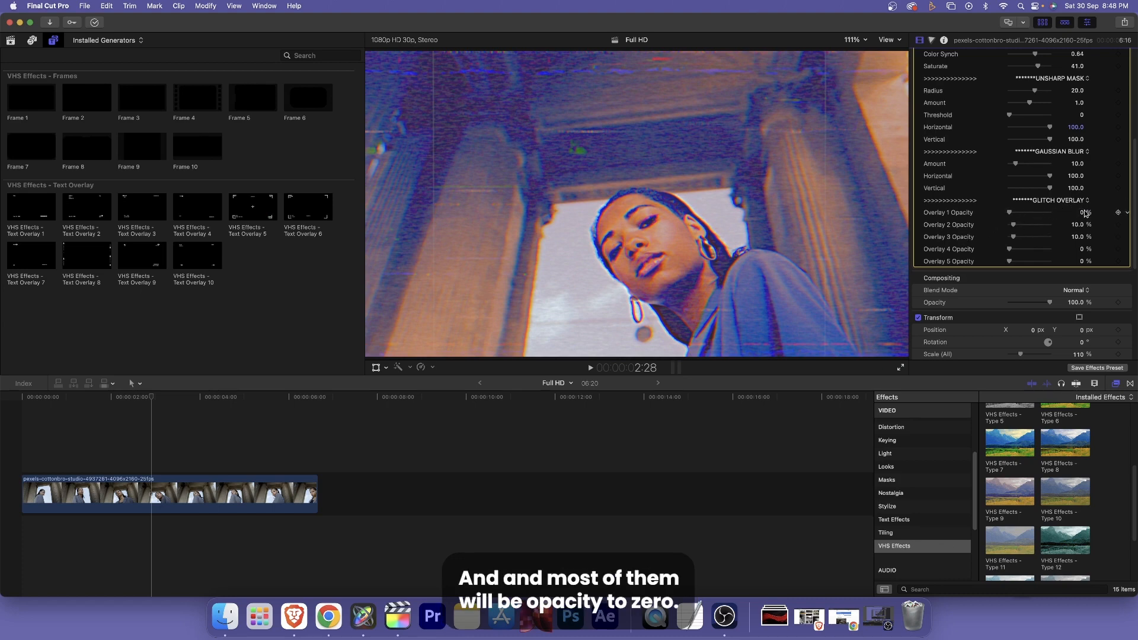
mouse_move(1011, 213)
left_mouse_down()
mouse_move(1049, 213)
mouse_move(1021, 212)
mouse_move(1015, 249)
mouse_move(1031, 249)
mouse_move(1028, 262)
left_mouse_up()
left_click(59, 444)
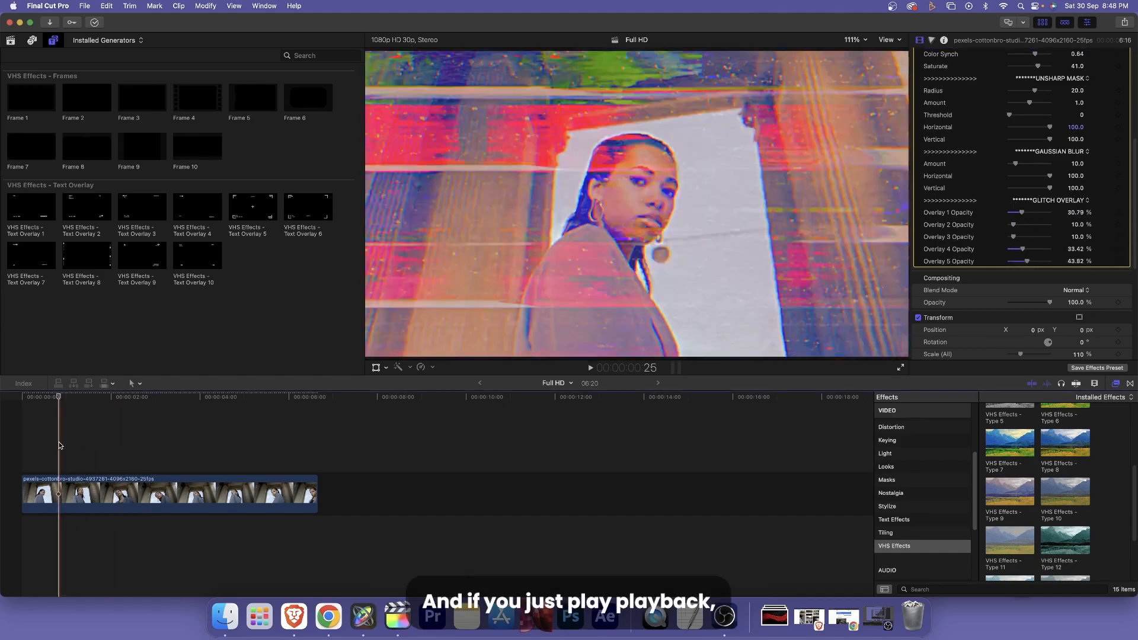
key("space")
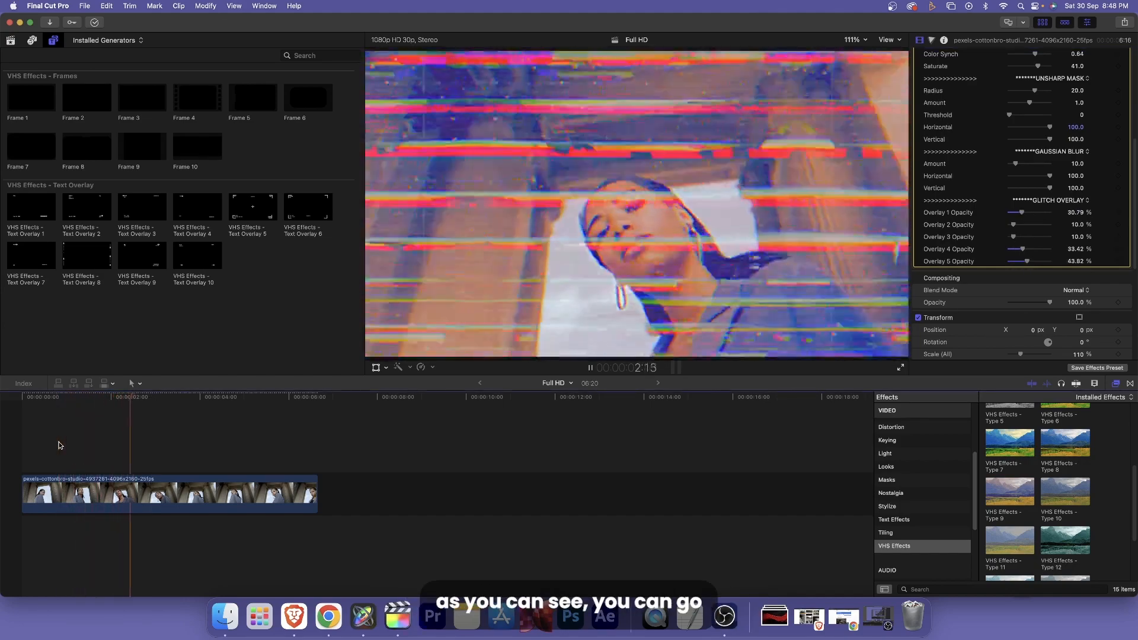
key("space")
- Lower the glitch opacities to about 4.17% for Overlay 1, 3.24% for Overlay 4 and 7% for Overlay 5, and replay the footage
mouse_move(1022, 212)
left_mouse_down()
mouse_move(1011, 212)
mouse_move(1012, 263)
left_mouse_up()
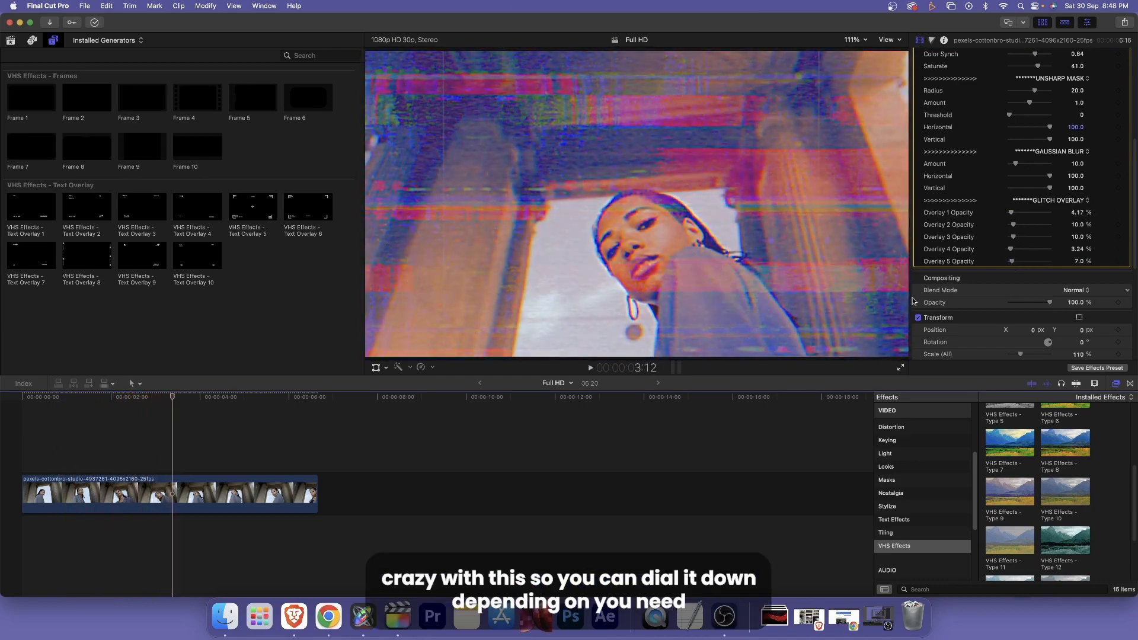
left_click(89, 448)
key("space")
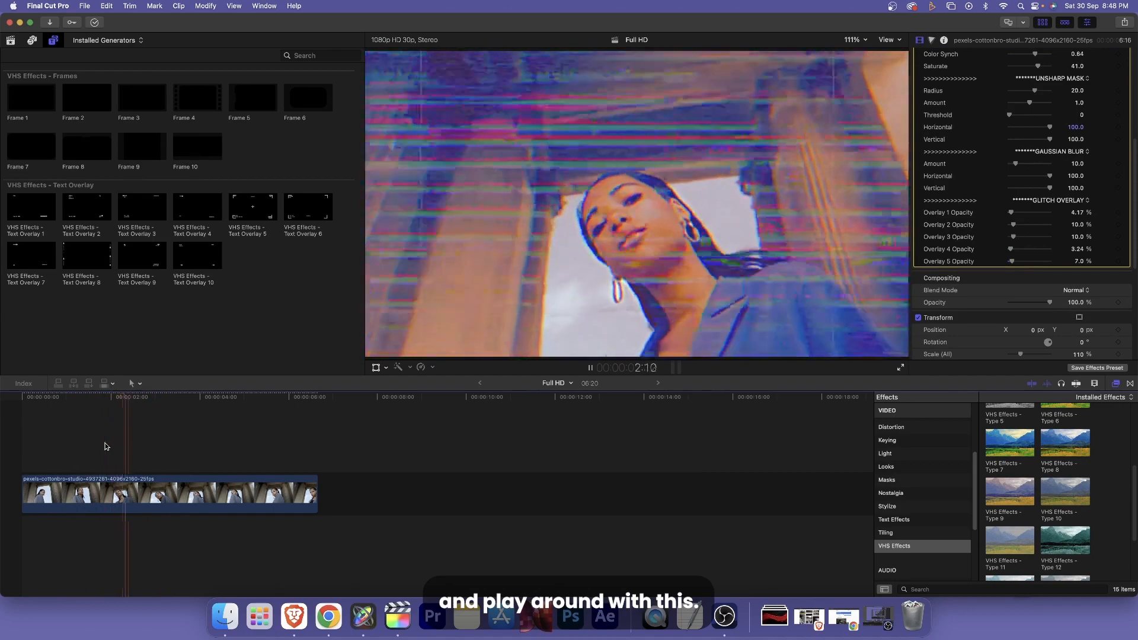
- Show the VHS Effects generators and place VHS Effects - Text Overlay 2 above the footage, starting at the clip's beginning
scroll(1110, 474, "up", 3)
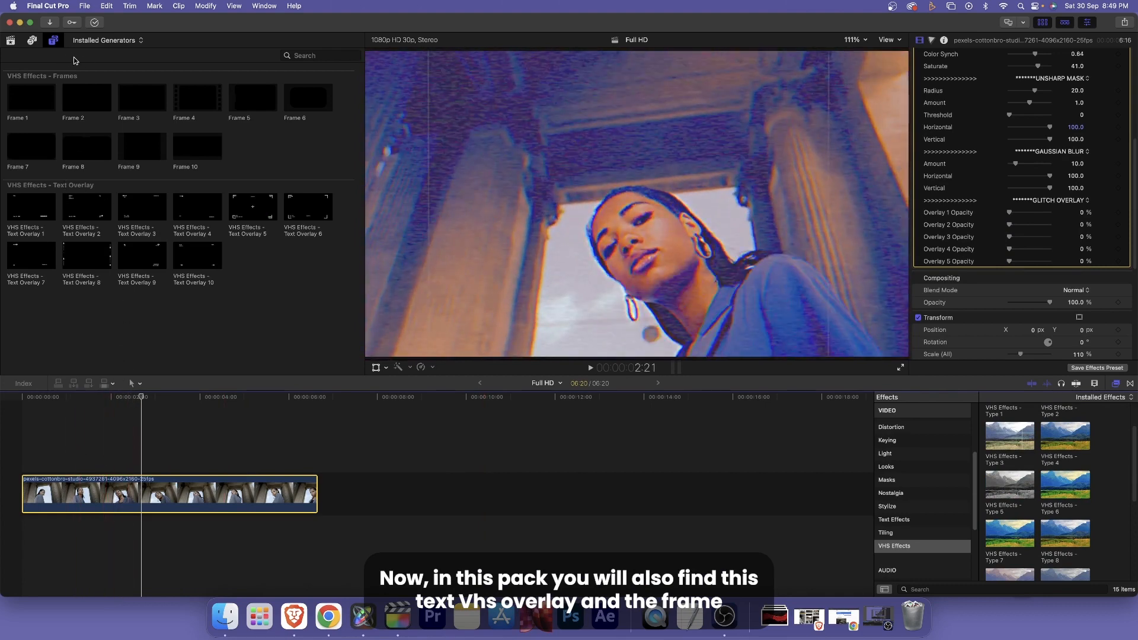
left_click(53, 40)
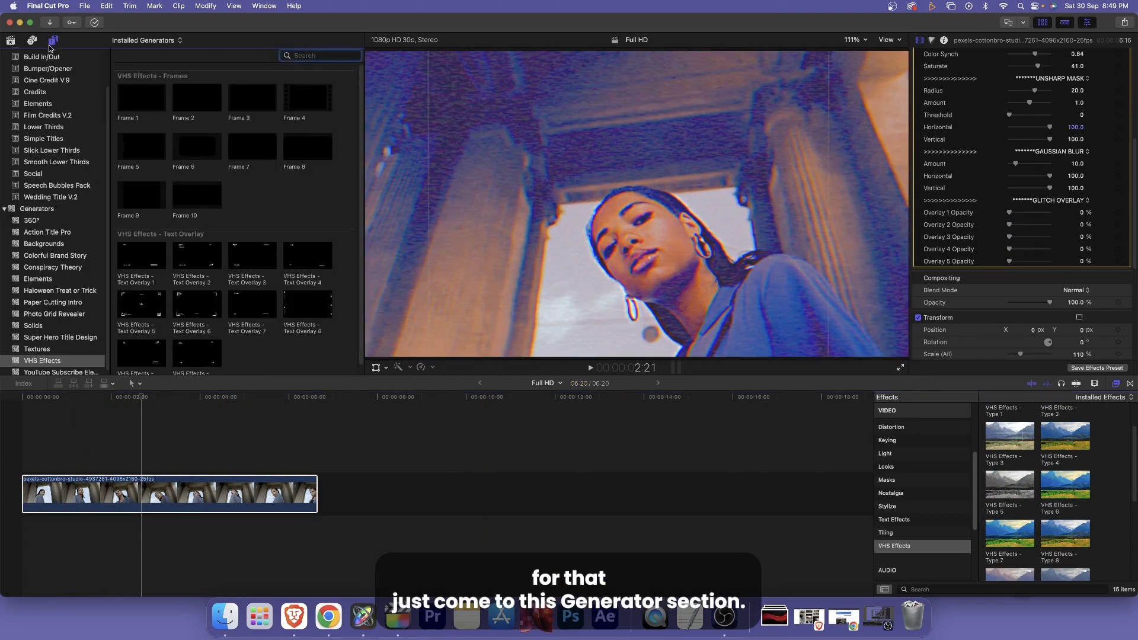
scroll(45, 267, "down", 1)
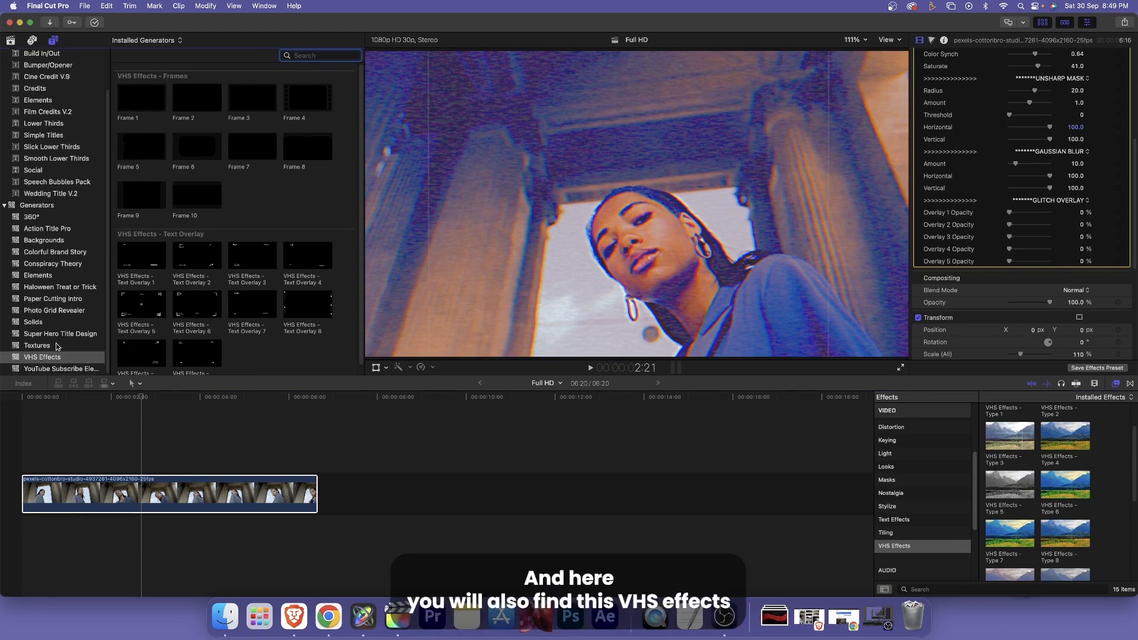
left_click(31, 359)
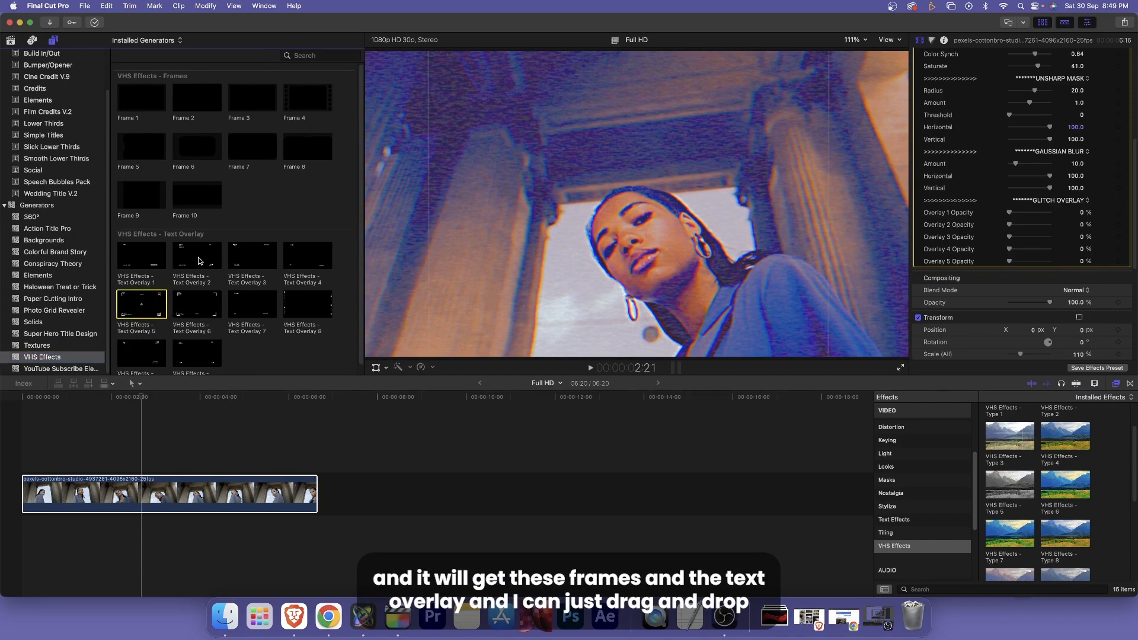
left_click(181, 259)
left_click_drag(181, 259, 25, 452)
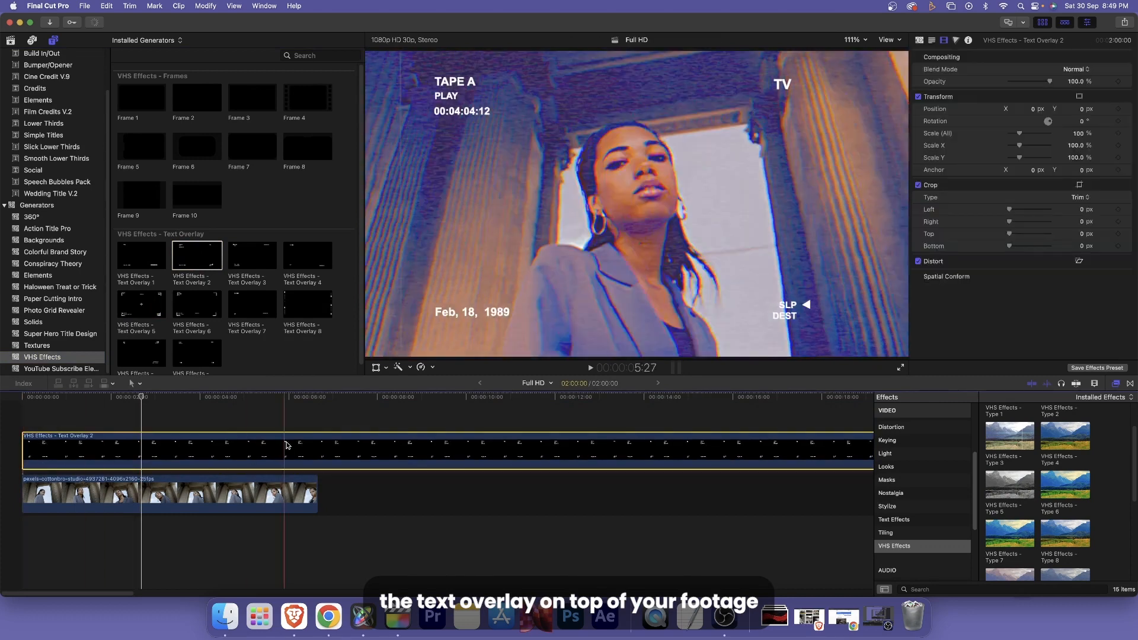
- Cut the text overlay with the Blade tool where the footage clip ends
left_click(136, 382)
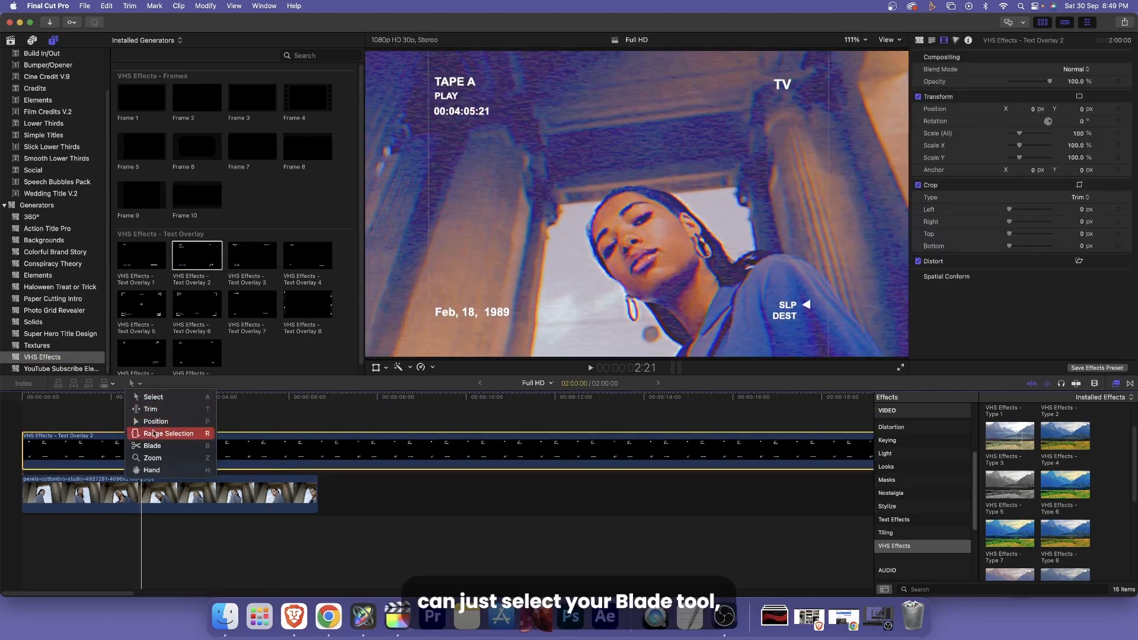
left_click(156, 446)
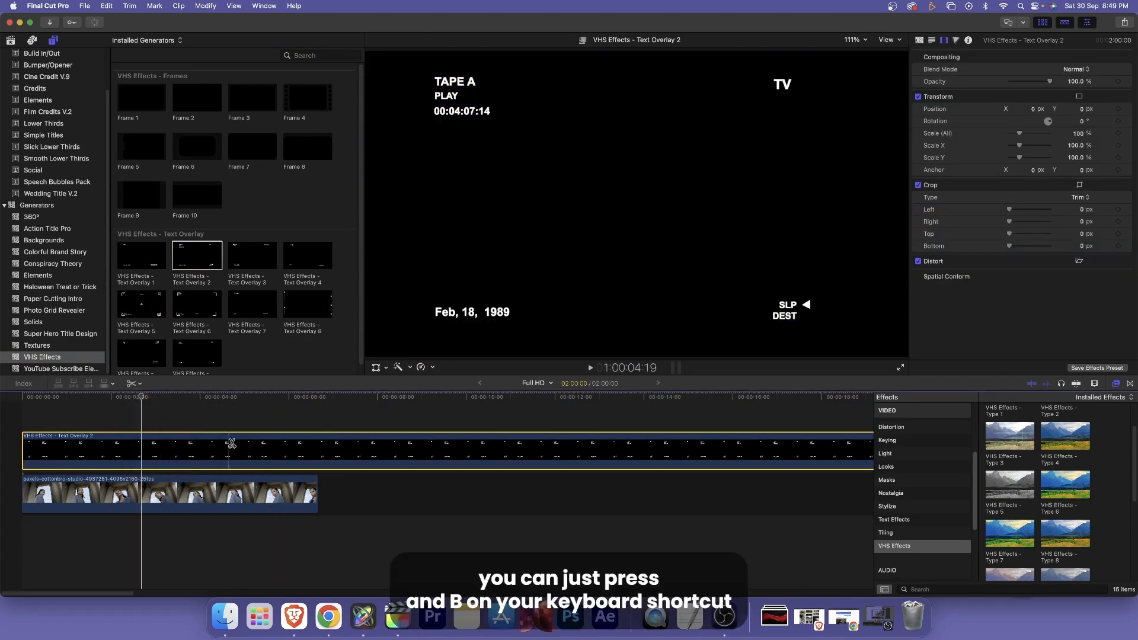
left_click(317, 454)
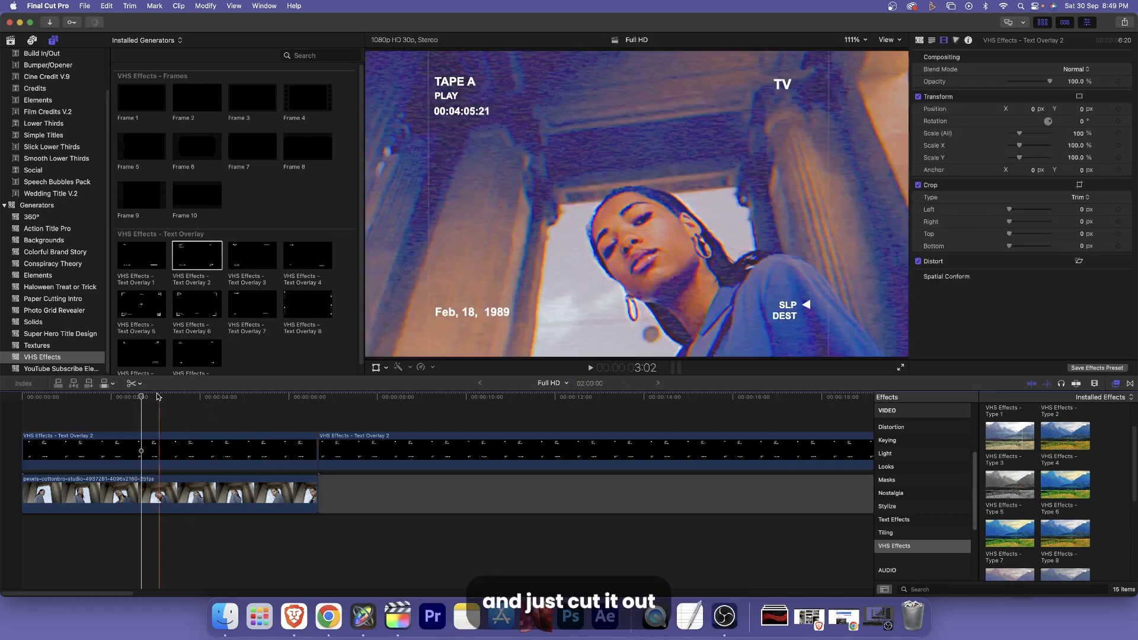
- Switch back to the Select tool and delete the leftover text overlay part and the gap after the footage
left_click(136, 383)
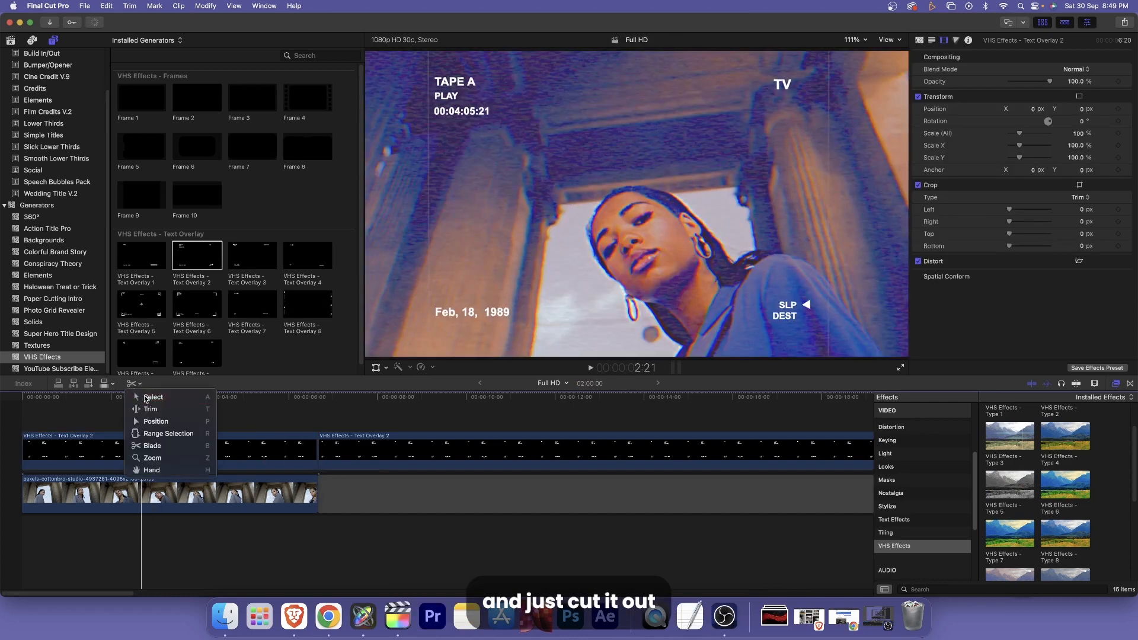
left_click(155, 393)
left_click(374, 465)
key("Delete")
left_click(381, 499)
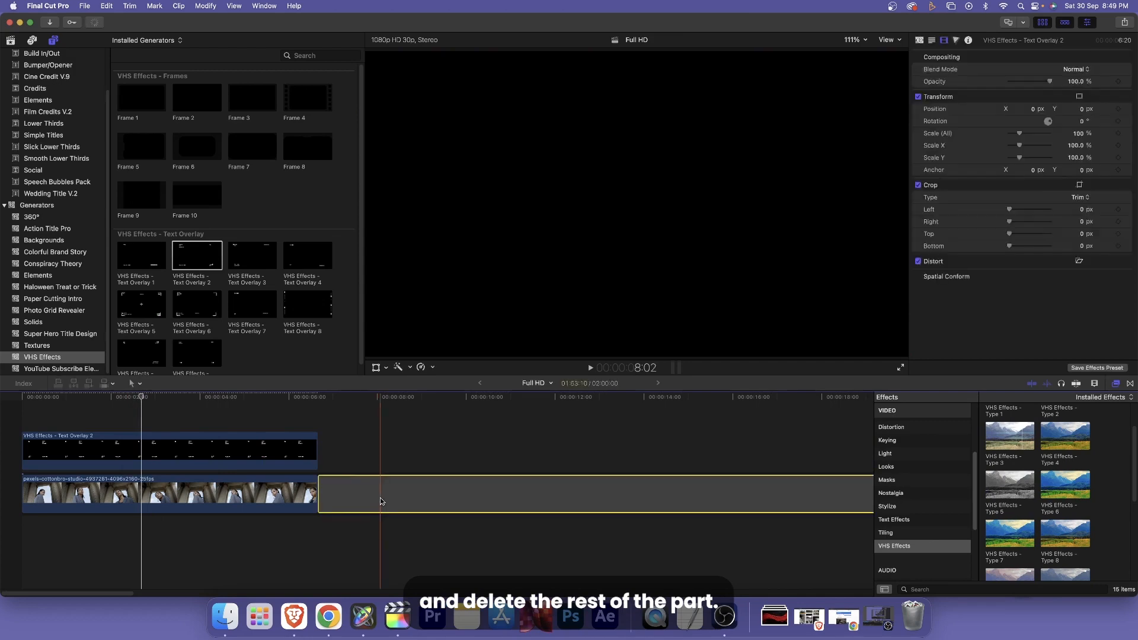
key("Delete")
- Apply VHS Effects - Type 6 to the text overlay clip so it blends with the footage
left_click(183, 448)
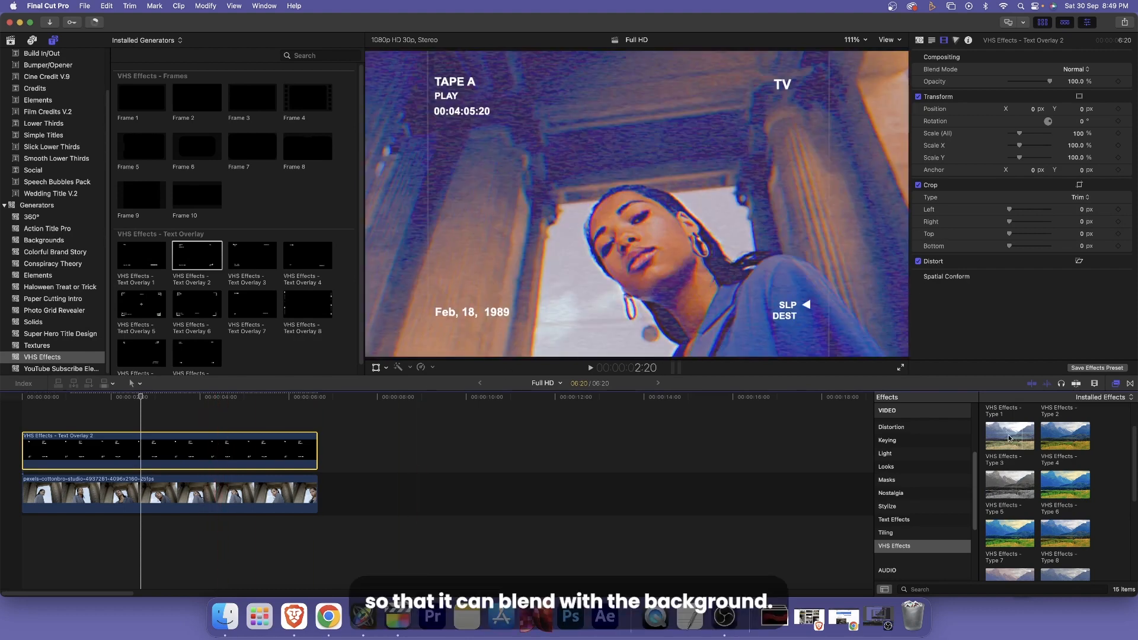
left_click_drag(1060, 486, 223, 456)
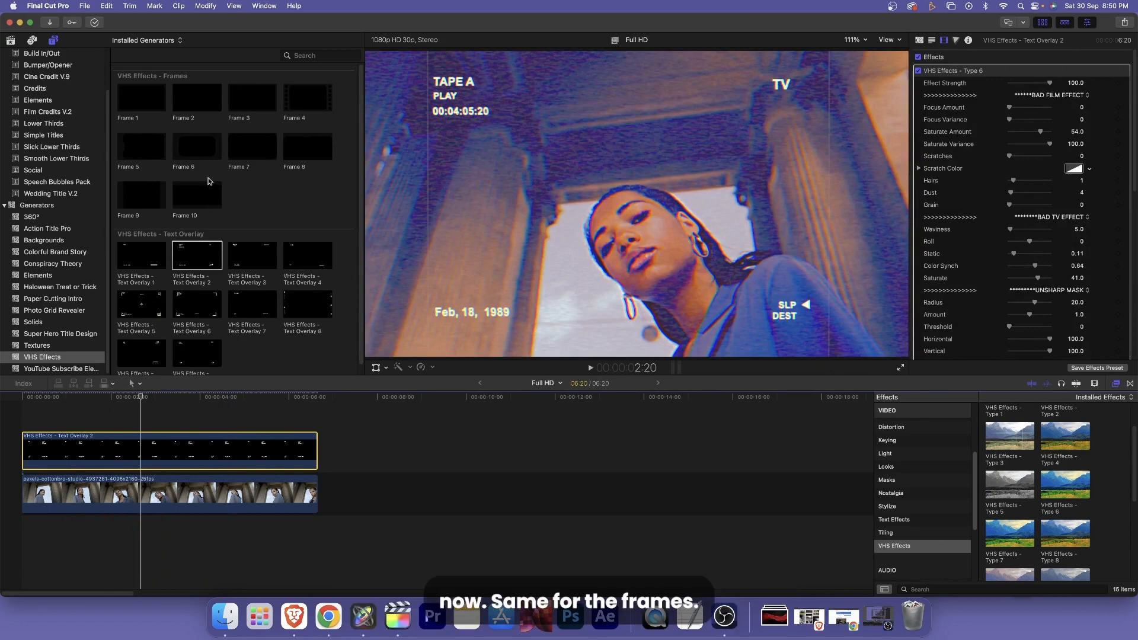
- Add Frame 6 above the text overlay, matched to the footage's length, and apply VHS Effects - Type 6 to it
left_click(193, 153)
left_click_drag(189, 151, 95, 409)
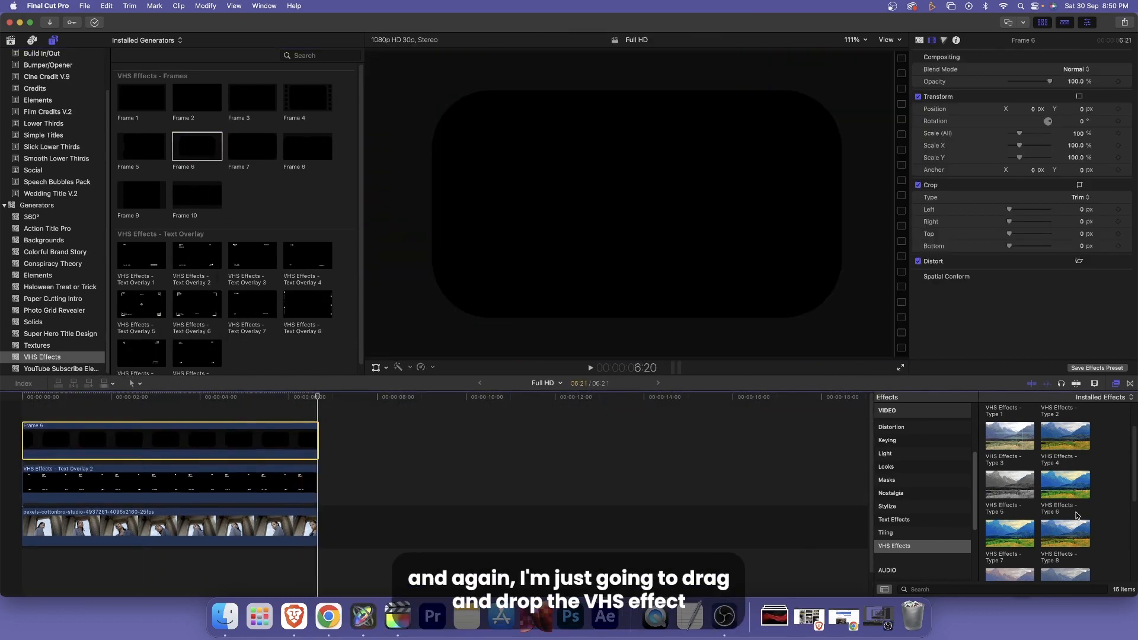
left_click_drag(1066, 490, 219, 444)
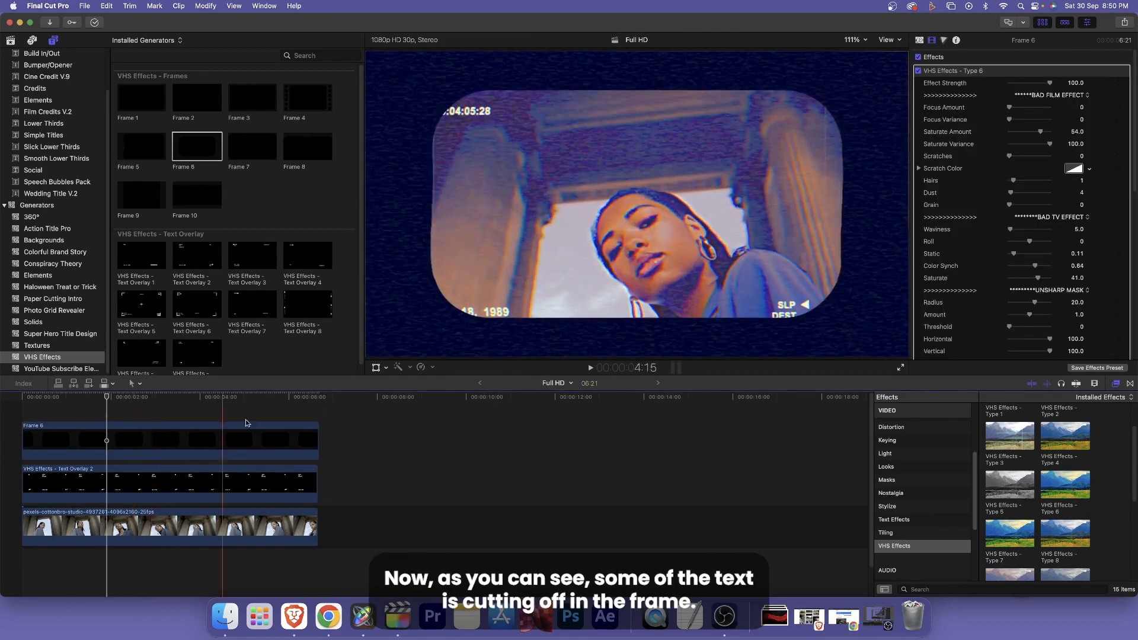
- Set the text overlay's layout positions to top left -53.3, 29.1; top right Y 26; bottom left -50.8, -31.4; bottom right 40.1, -30.6 px
left_click(135, 490)
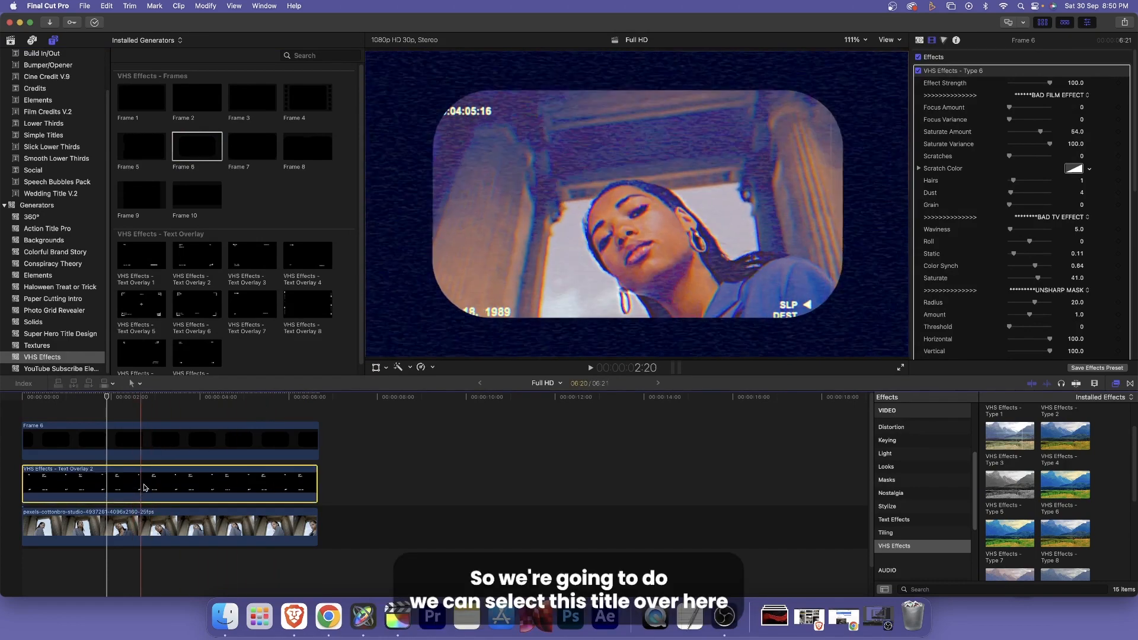
left_click(918, 41)
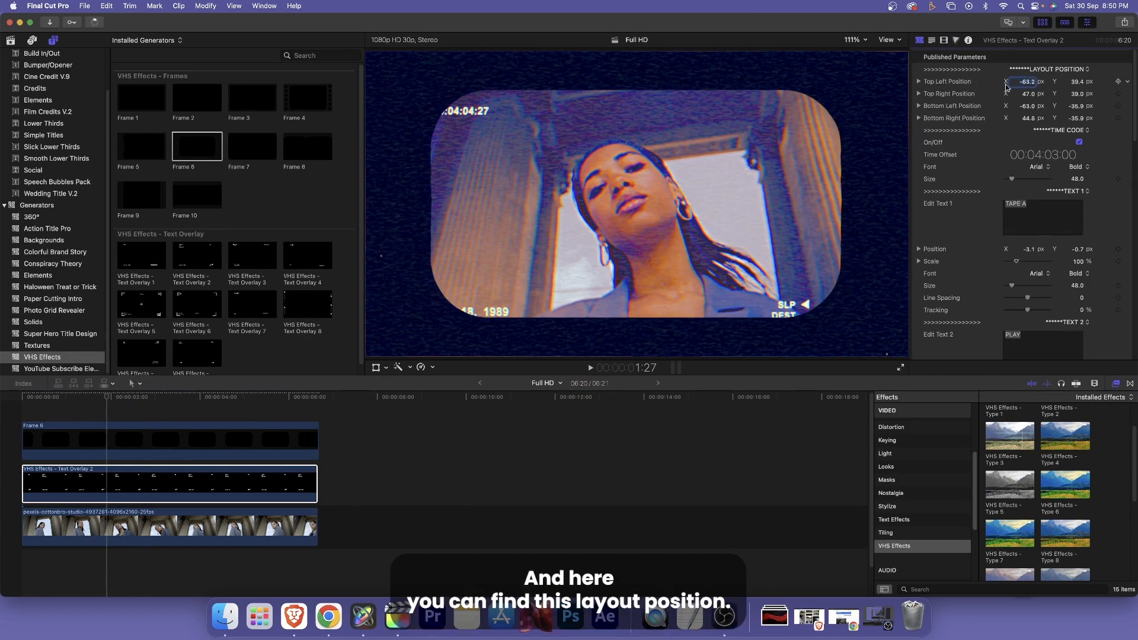
left_click_drag(1030, 84, 1075, 91)
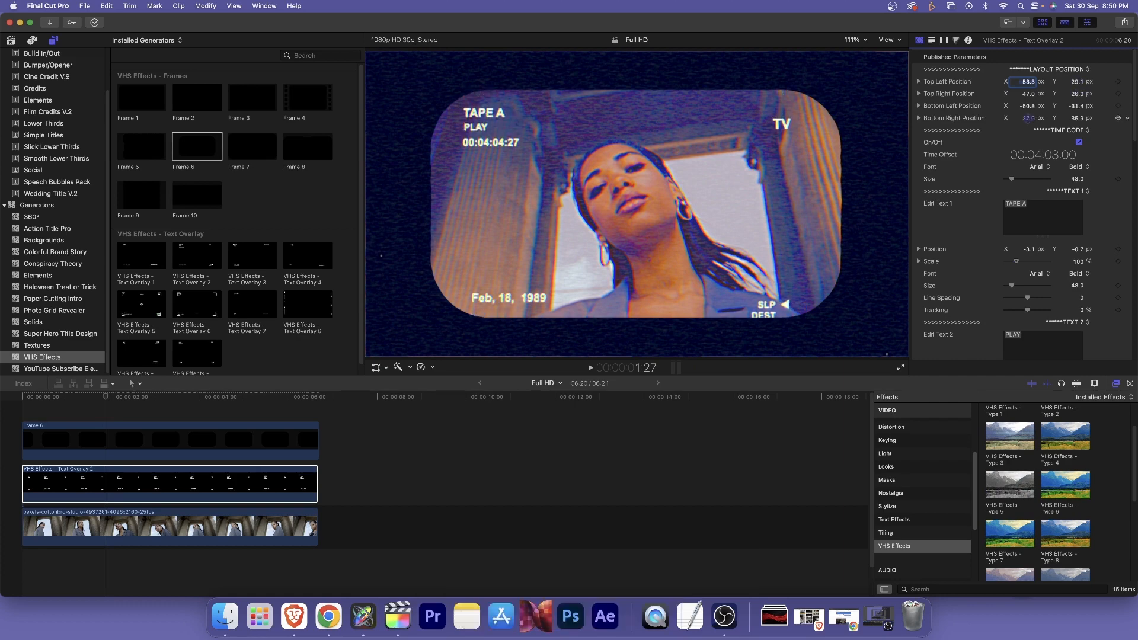
left_click_drag(1072, 118, 1075, 118)
- Turn the text overlay's Time Code off and on again, and look over its font and text settings
scroll(1008, 143, "down", 1)
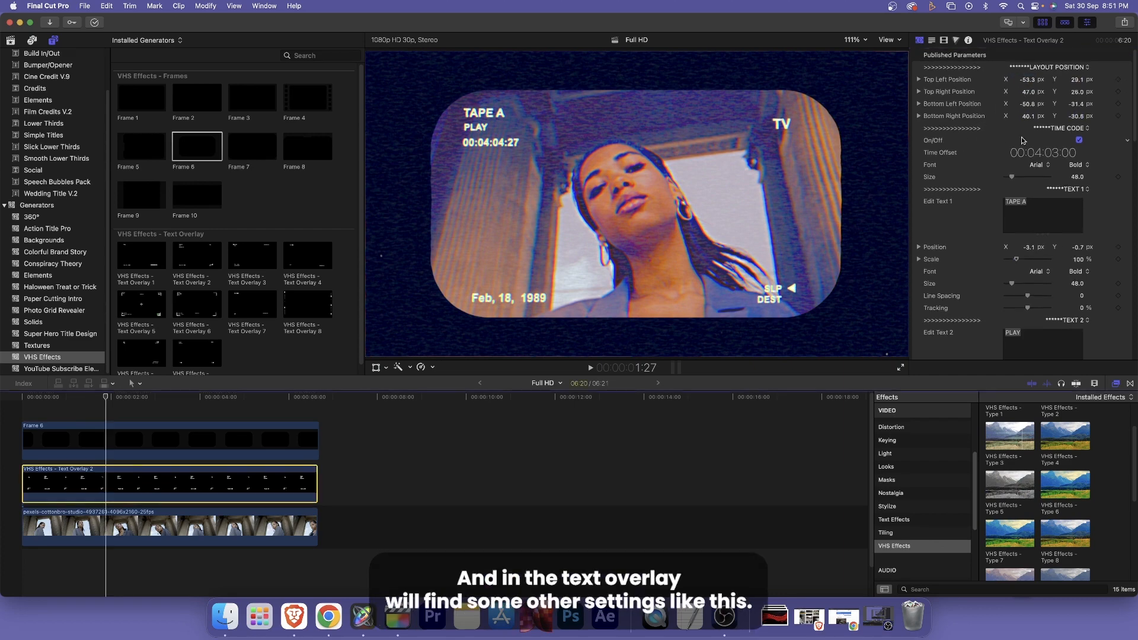
left_click(1079, 141)
left_click(1079, 142)
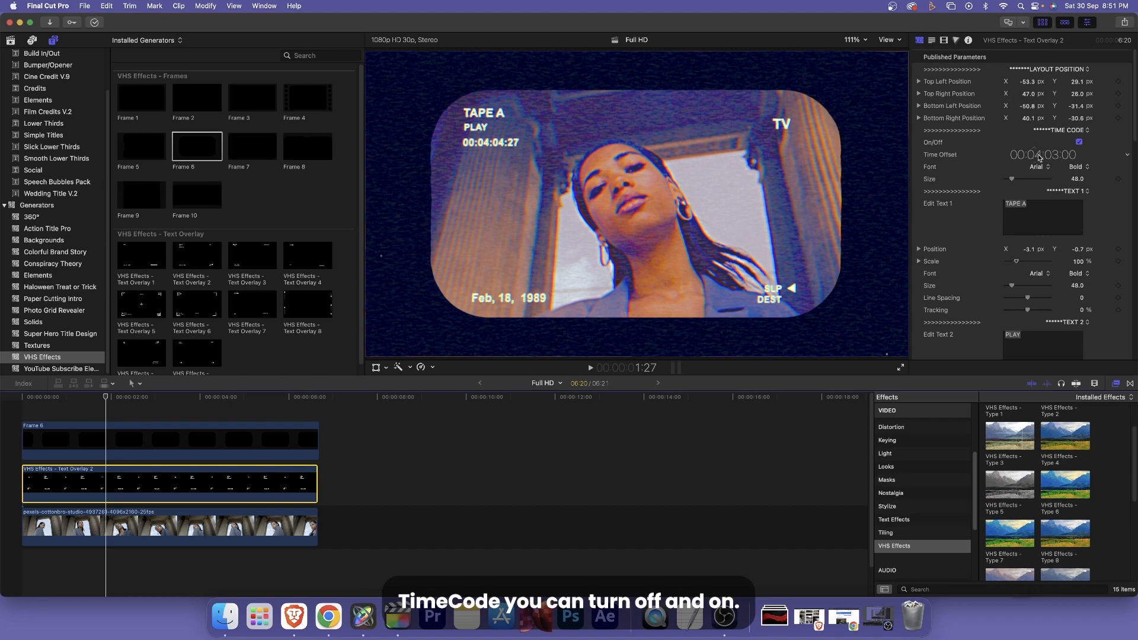
scroll(990, 172, "down", 1)
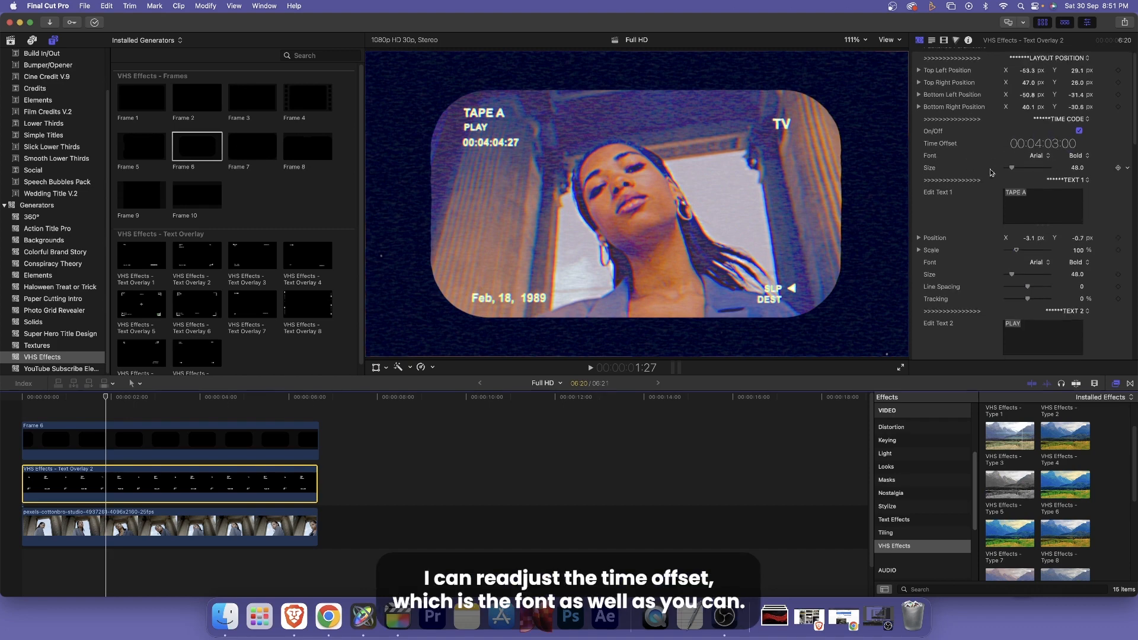
- Replace the text overlay's Text 1, TAPE A, with "Adada" and look over the remaining text and color settings
scroll(981, 162, "down", 5)
left_click(1037, 139)
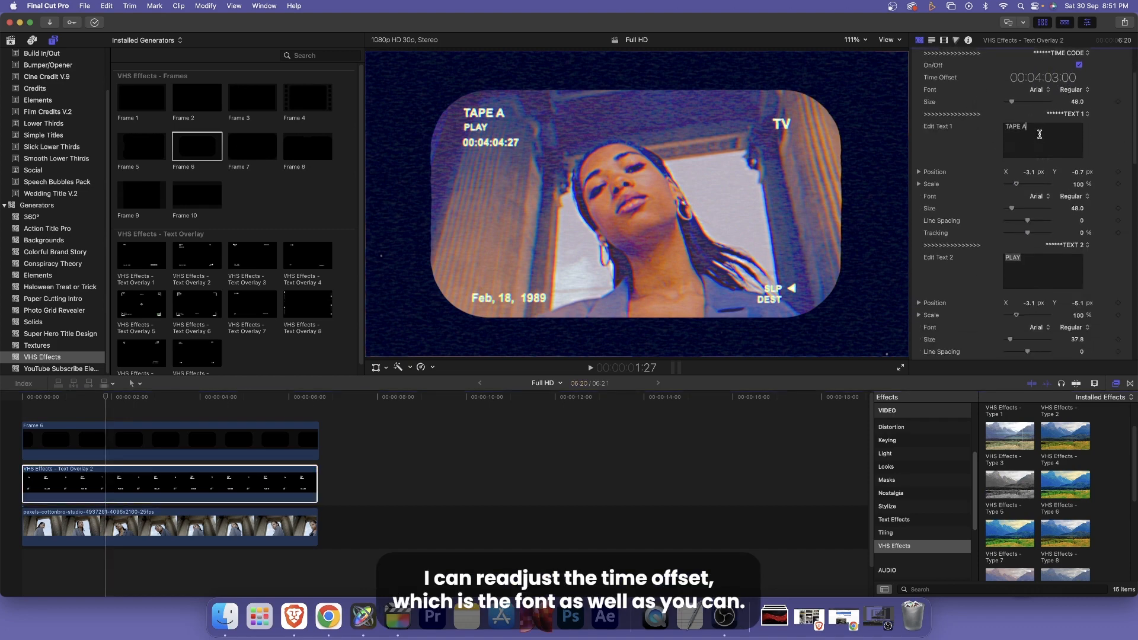
key("super+a")
type("adada")
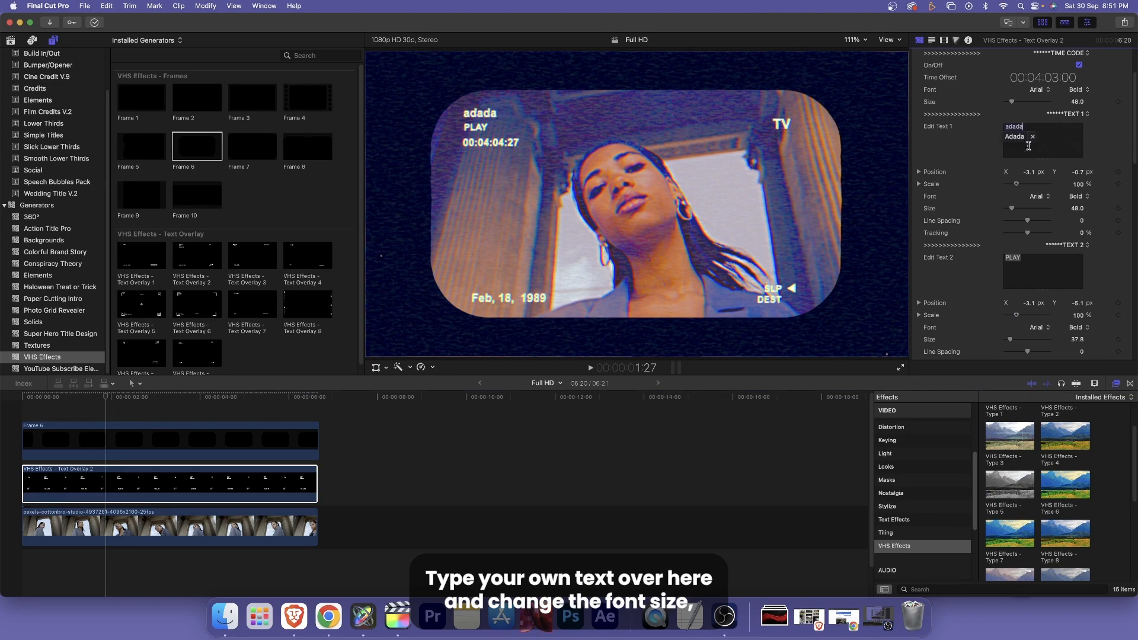
scroll(969, 166, "down", 1)
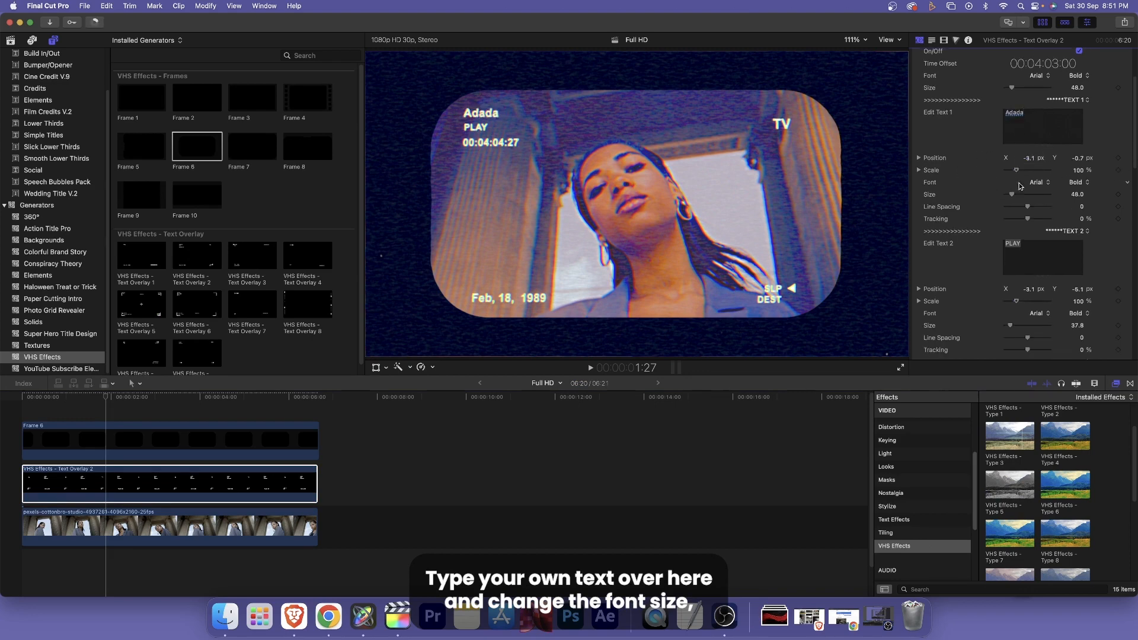
scroll(981, 194, "down", 1)
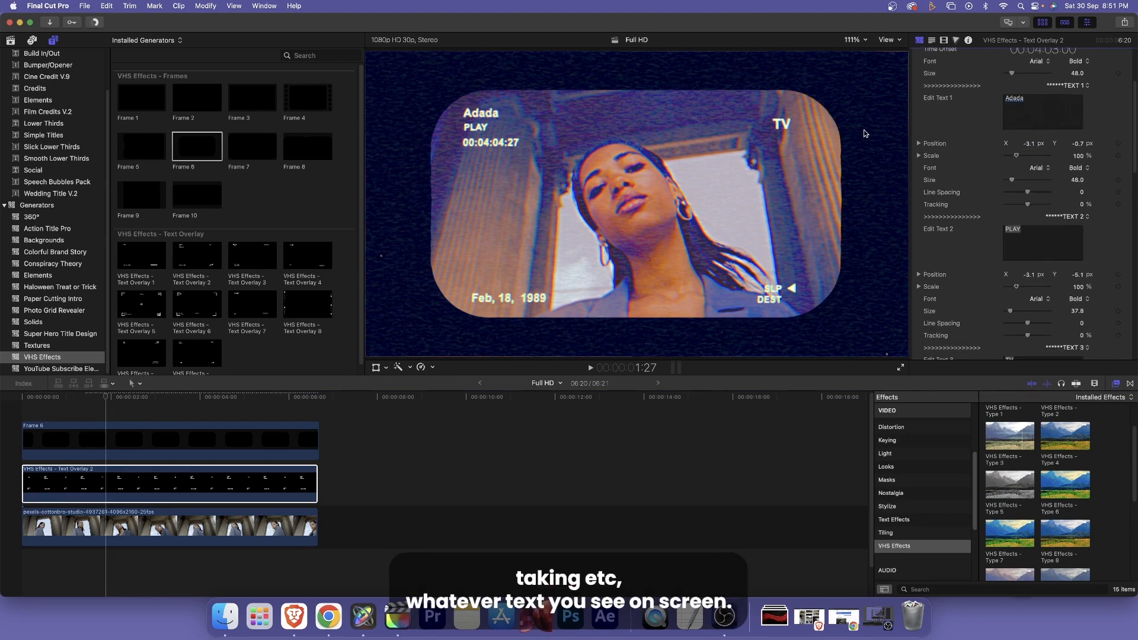
scroll(961, 225, "down", 10)
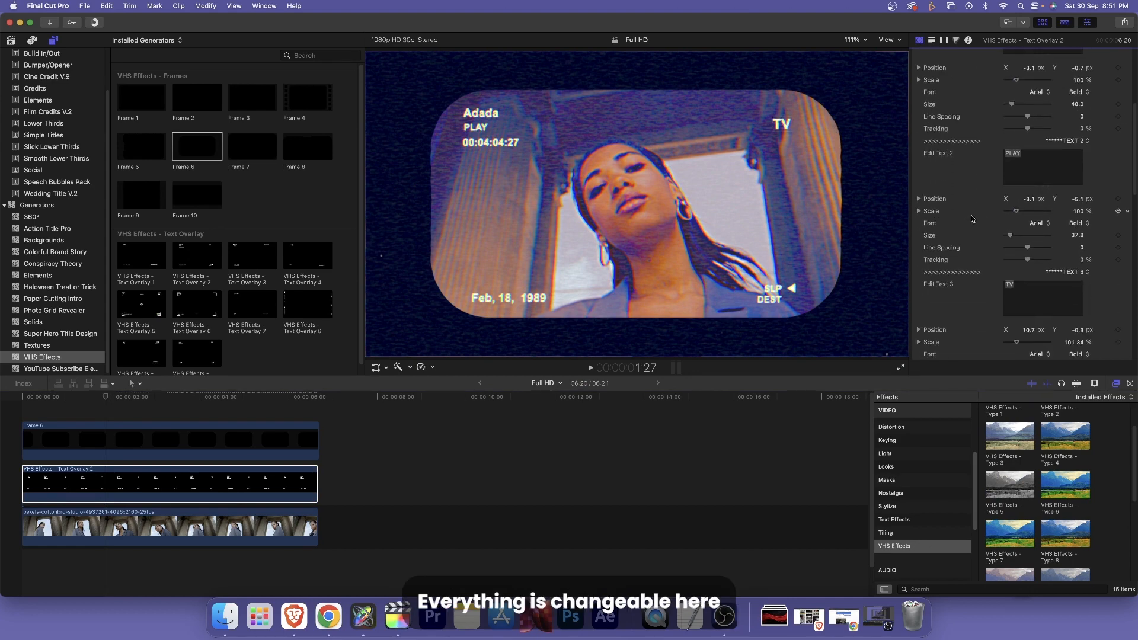
scroll(960, 225, "down", 10)
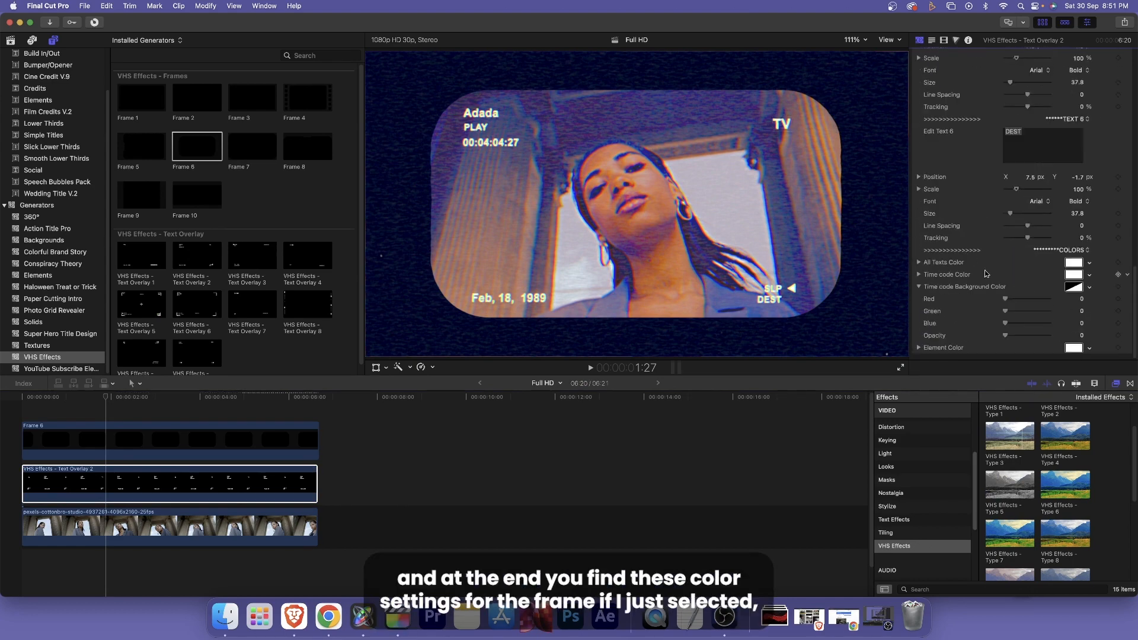
- Set the Frame Color of the Frame 6 clip to the red Maraschino
left_click(297, 442)
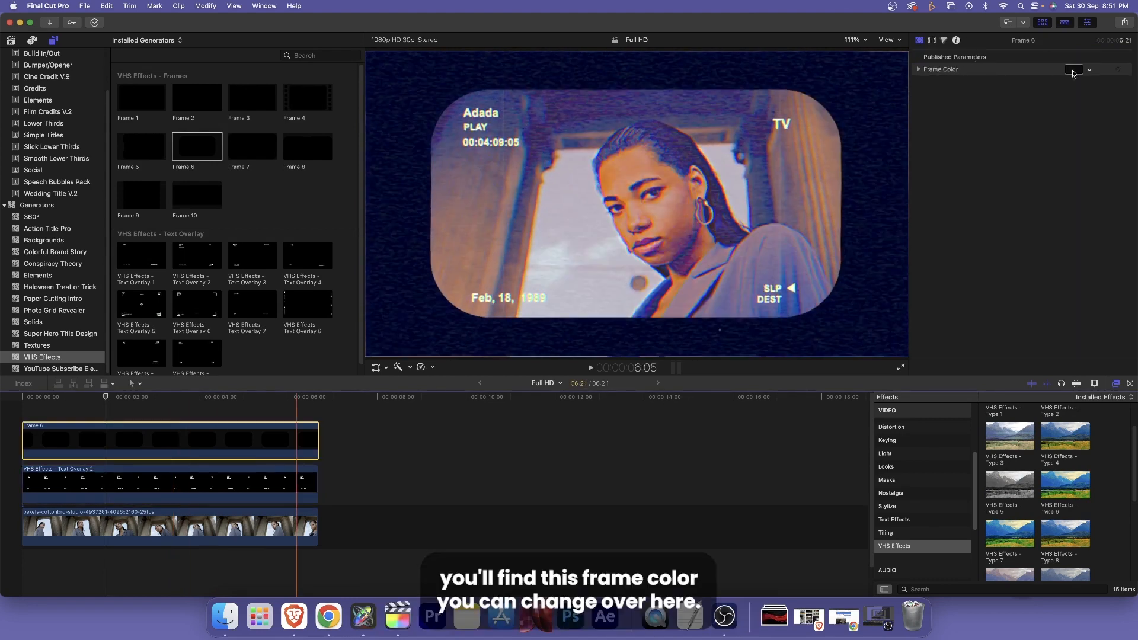
left_click(1075, 70)
left_click(907, 345)
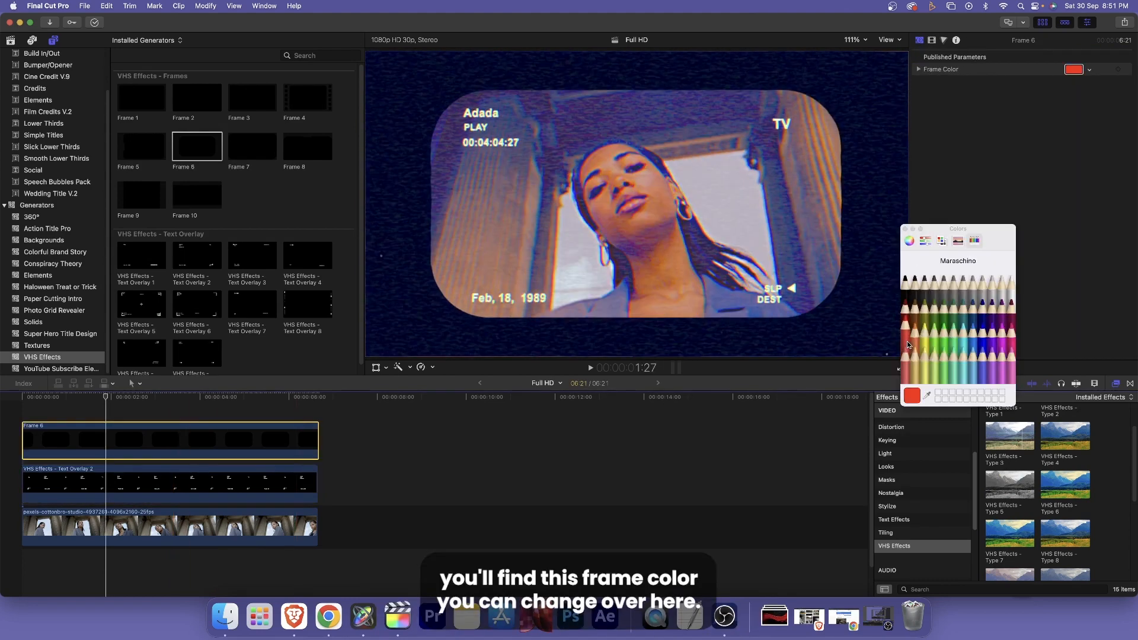